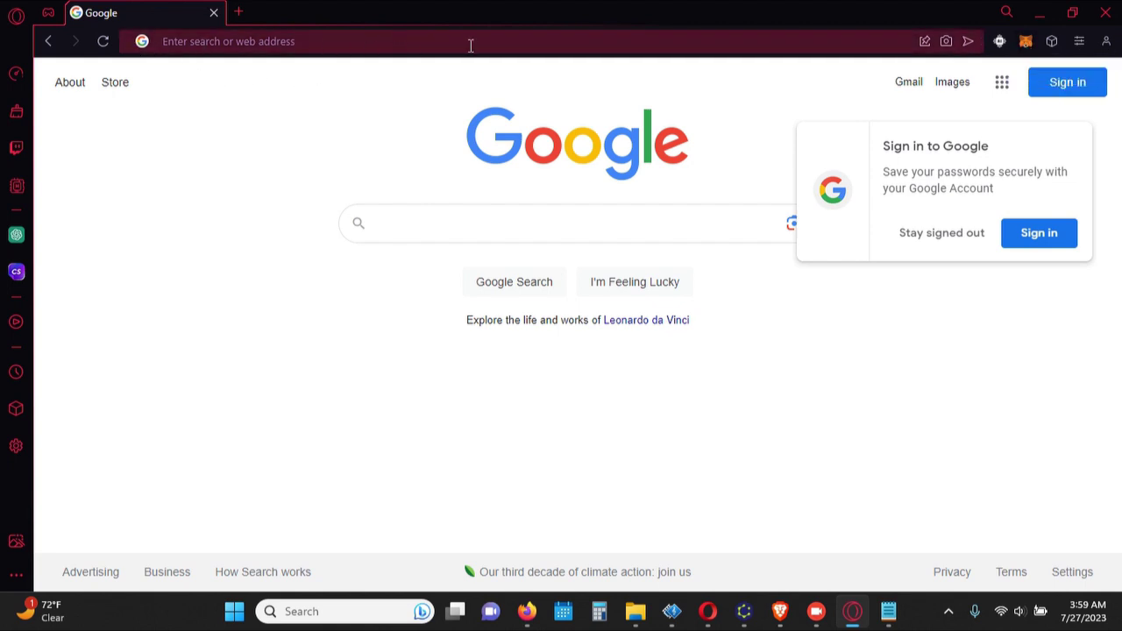
# Step: Unpin the MetaMask extension from the browser toolbar and close the extensions list
pyautogui.click(1052, 42)
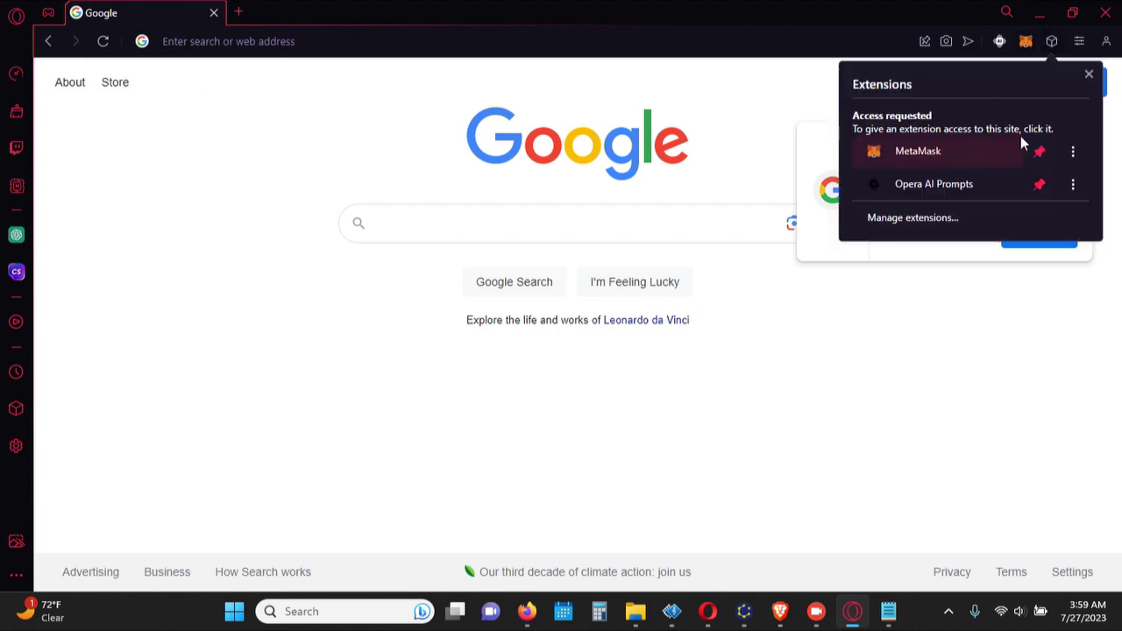
pyautogui.click(1039, 154)
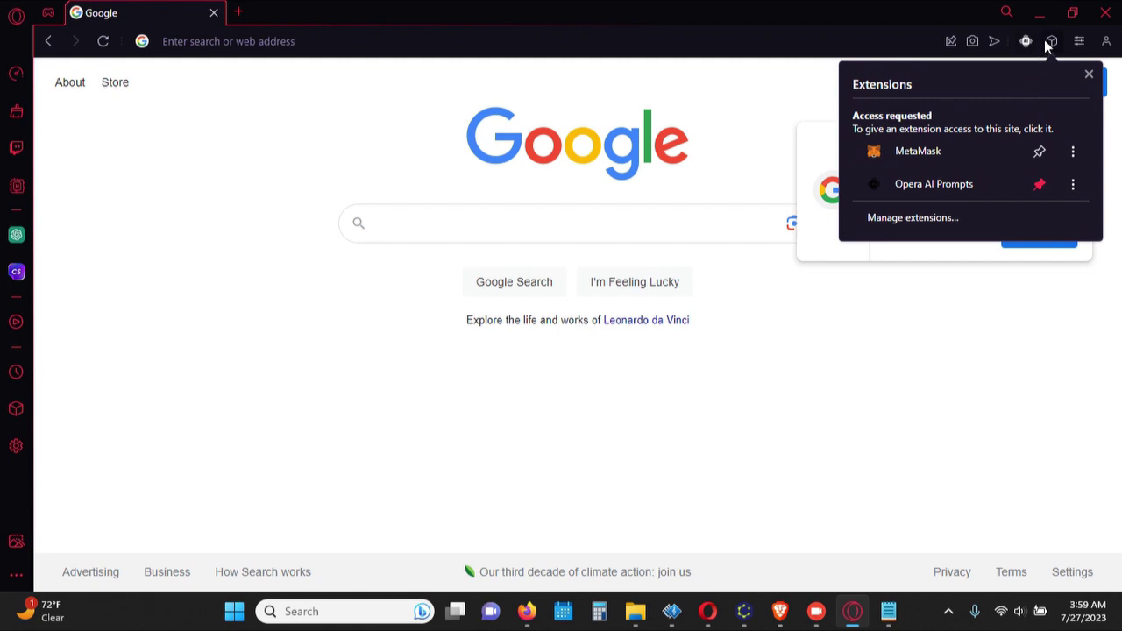
pyautogui.click(810, 133)
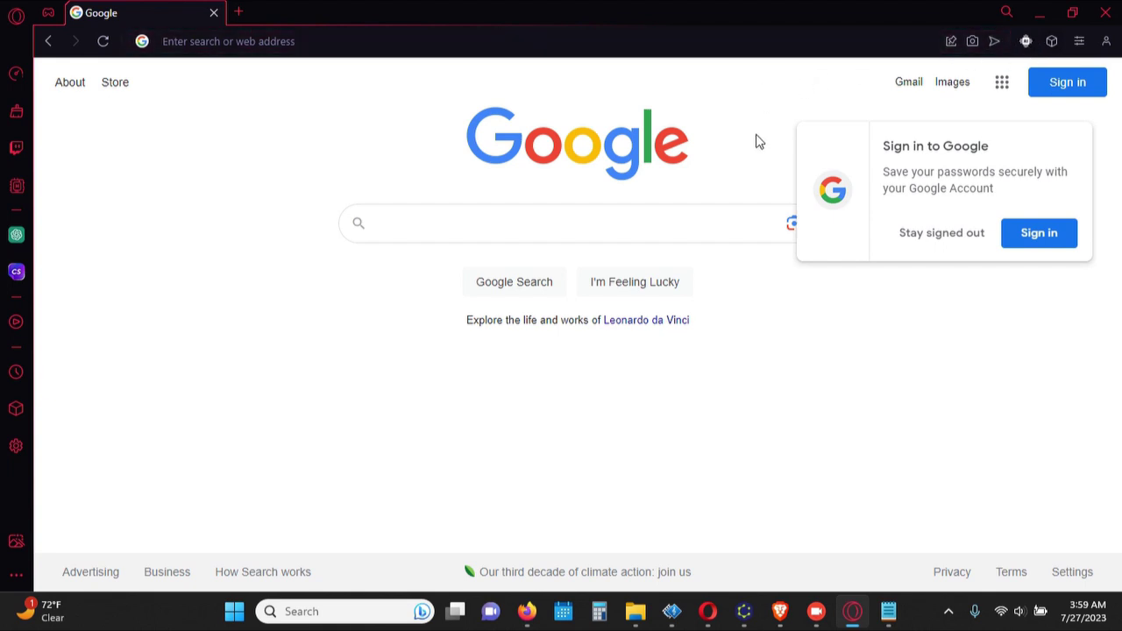
# Step: Pin the MetaMask extension to the browser toolbar and close the extensions list
pyautogui.click(1052, 41)
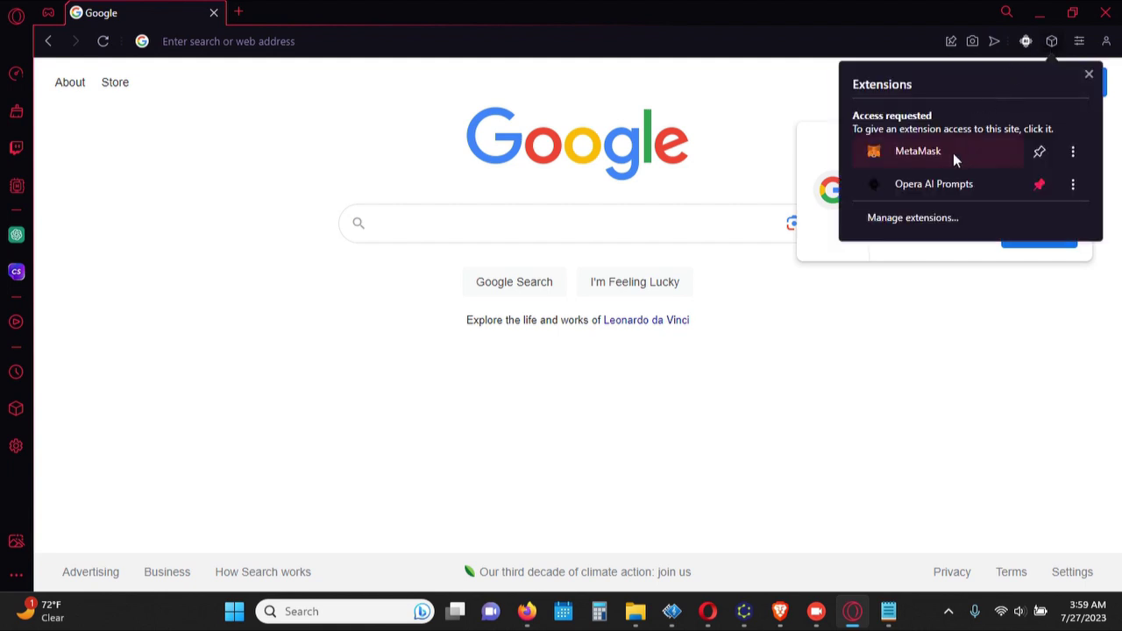
pyautogui.click(1039, 154)
pyautogui.click(796, 92)
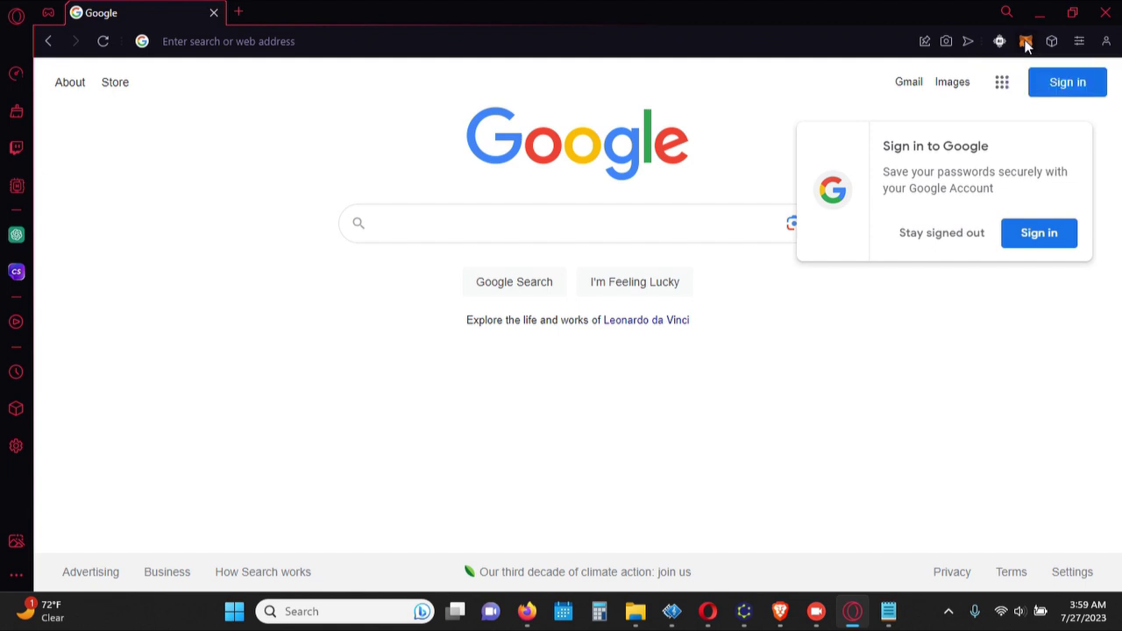
# Step: Open the MetaMask wallet and view the networks available for selection
pyautogui.click(1025, 42)
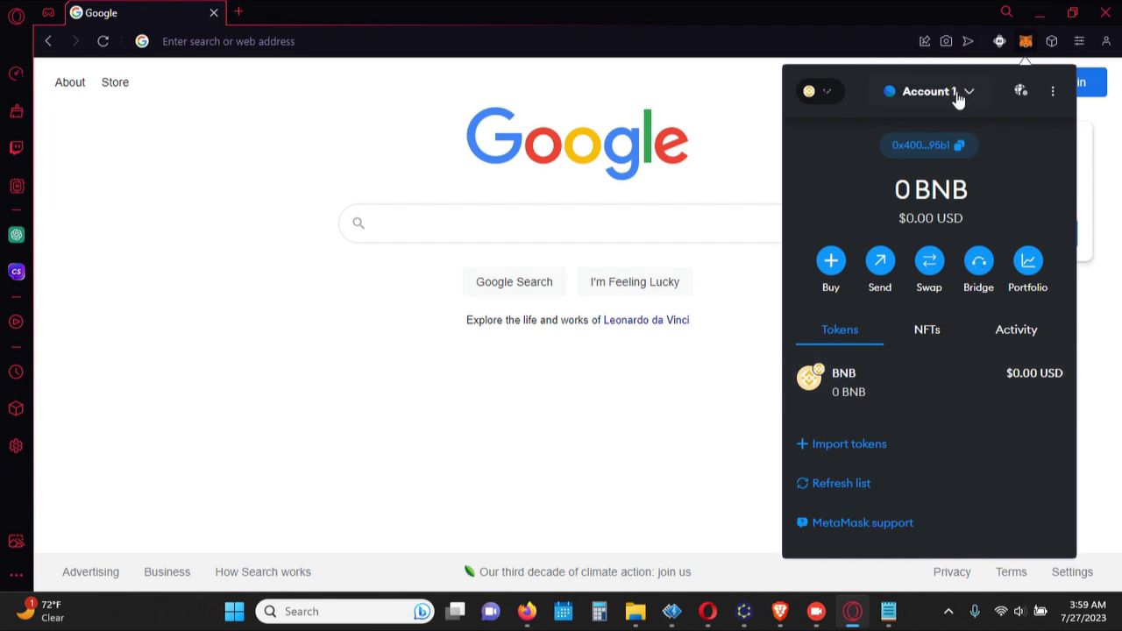
pyautogui.click(828, 92)
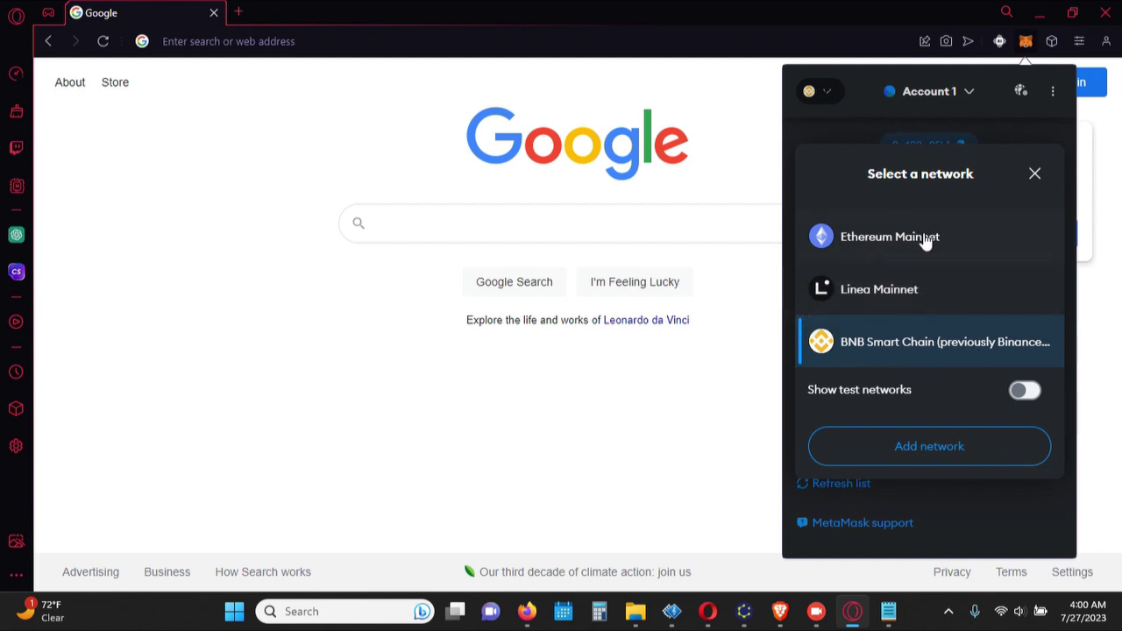
pyautogui.click(830, 90)
pyautogui.click(829, 91)
pyautogui.click(831, 92)
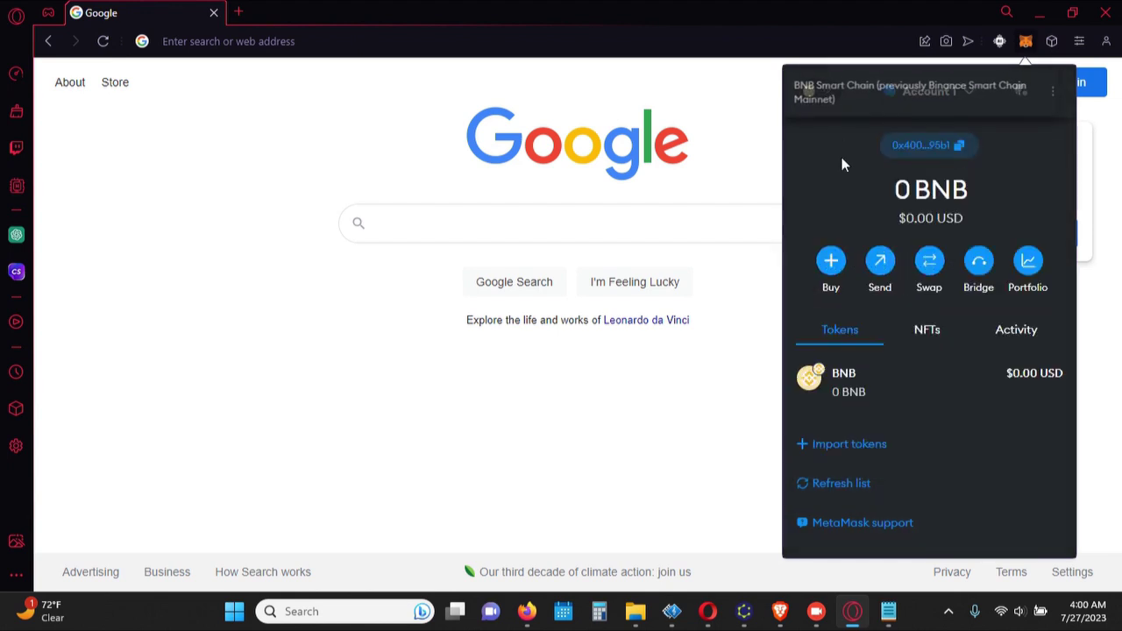
pyautogui.click(829, 91)
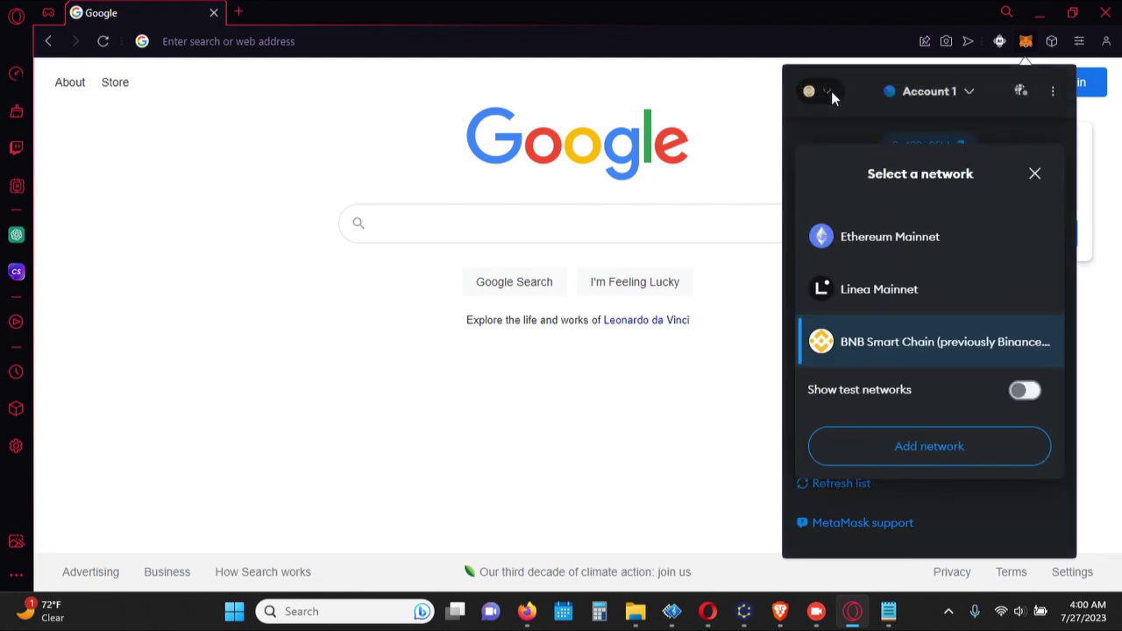
# Step: Open MetaMask's page for adding a network, review the popular custom networks, and close the page
pyautogui.click(943, 449)
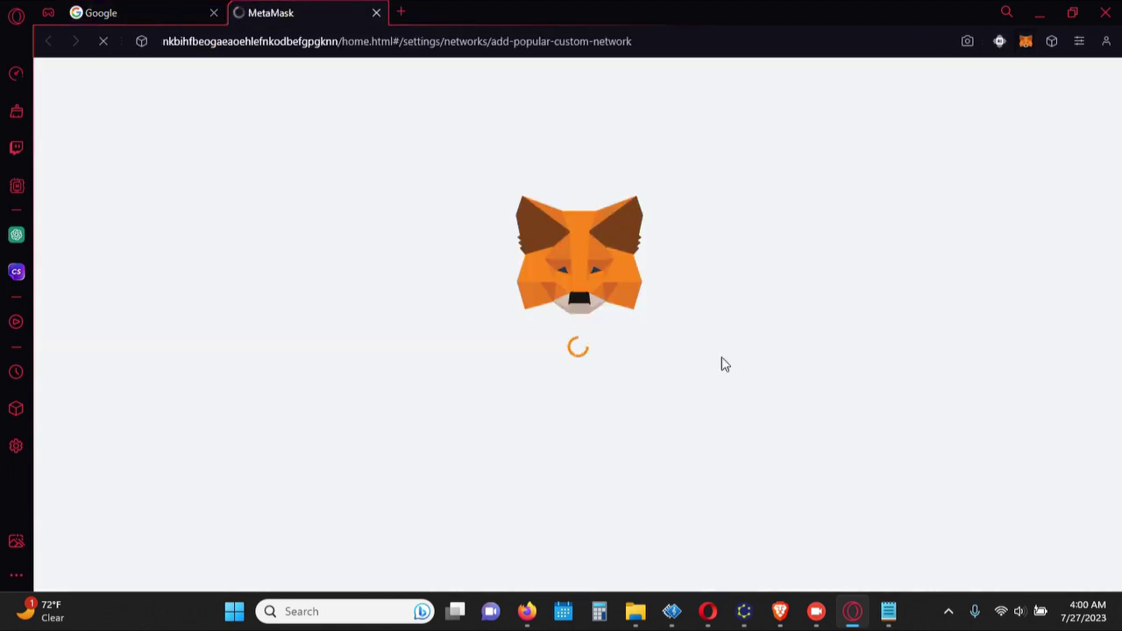
pyautogui.scroll(-1, 579, 368)
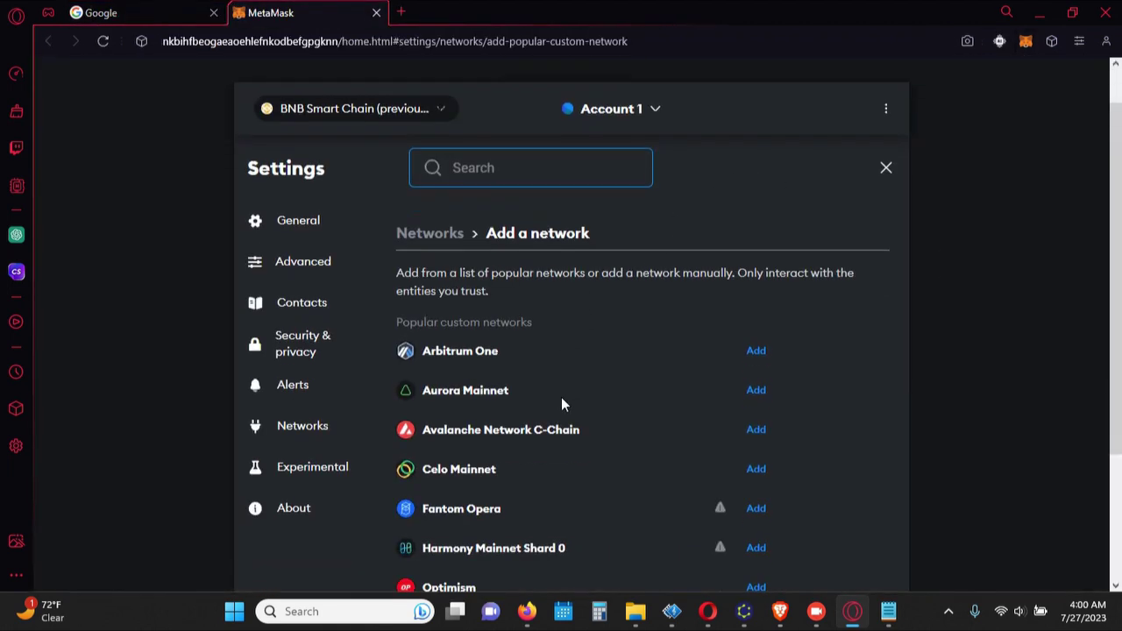
pyautogui.scroll(-2, 480, 446)
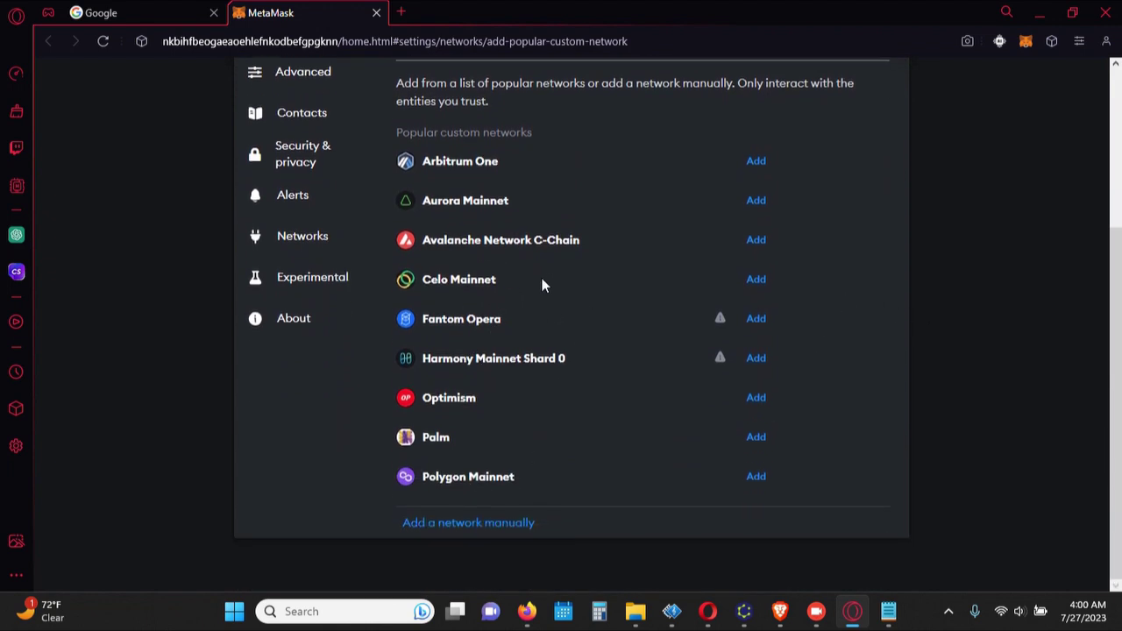
pyautogui.scroll(3, 542, 278)
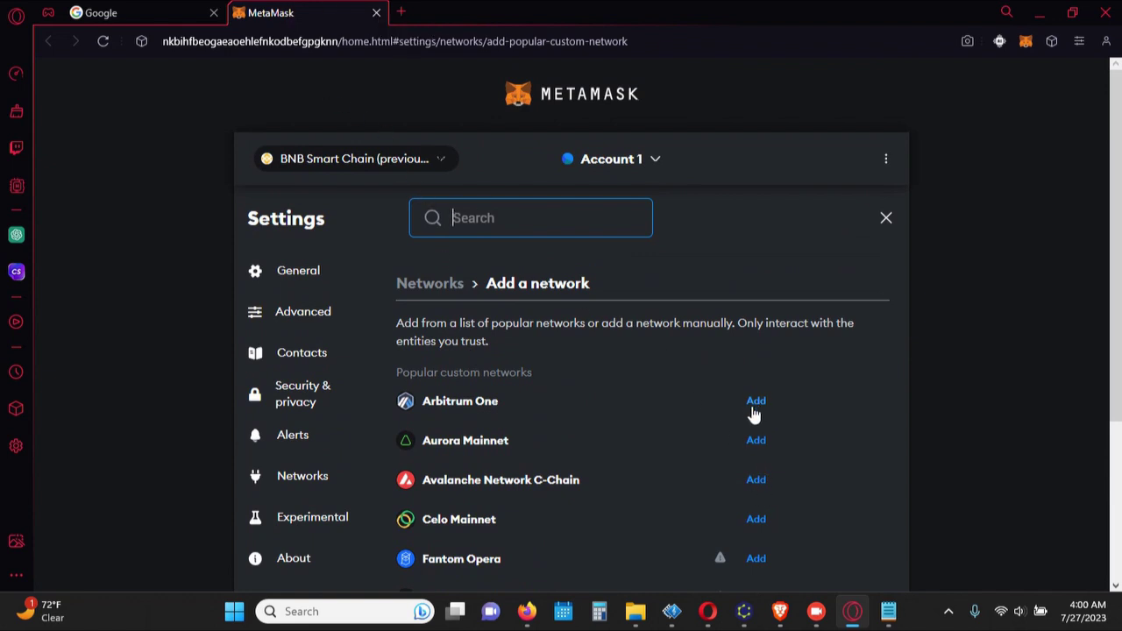
pyautogui.click(377, 15)
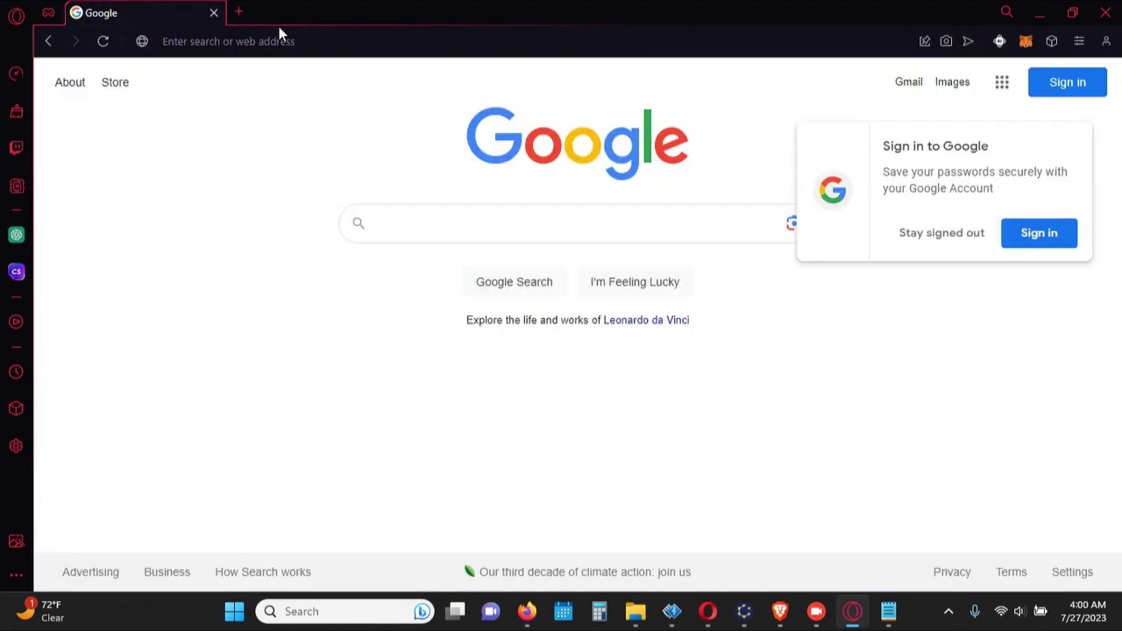
# Step: Create a new MetaMask account named Account2
pyautogui.click(1026, 42)
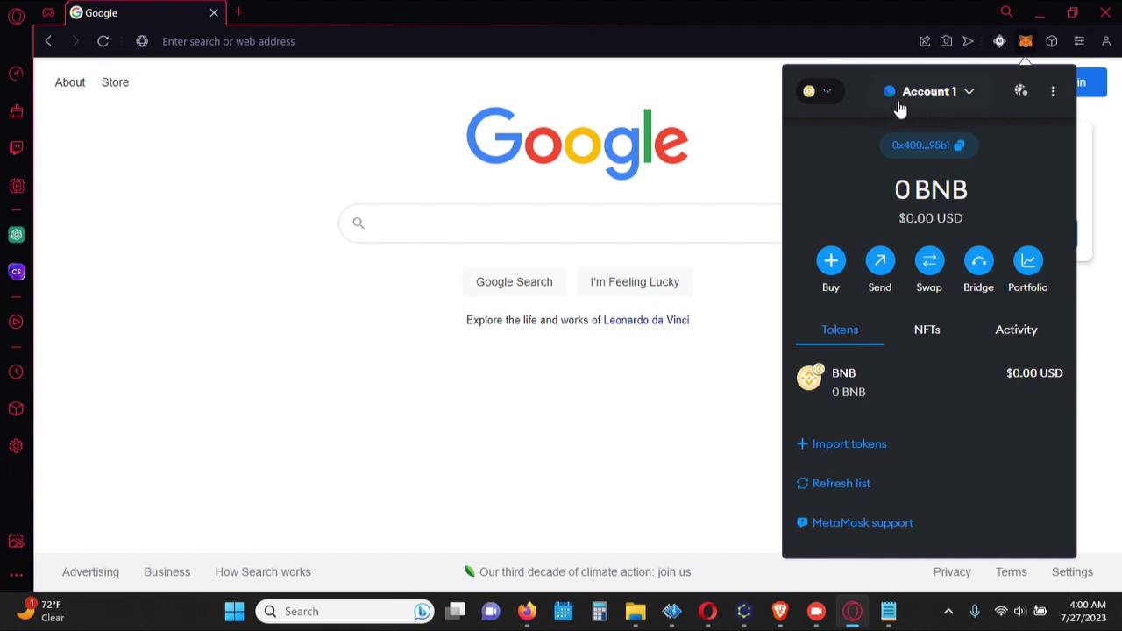
pyautogui.click(970, 93)
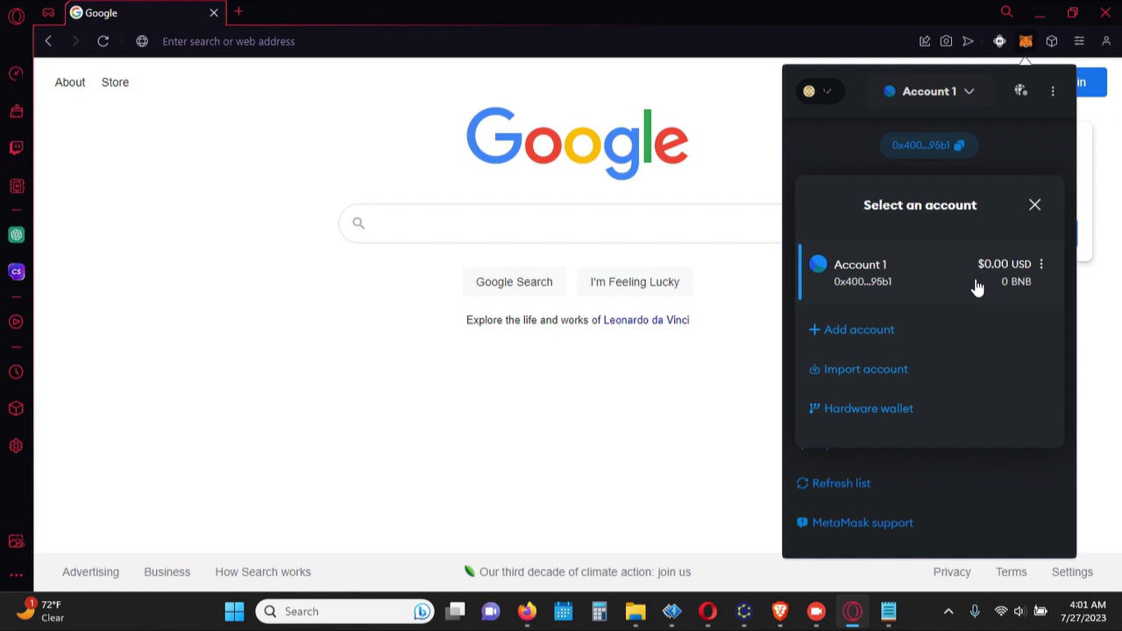
pyautogui.click(878, 290)
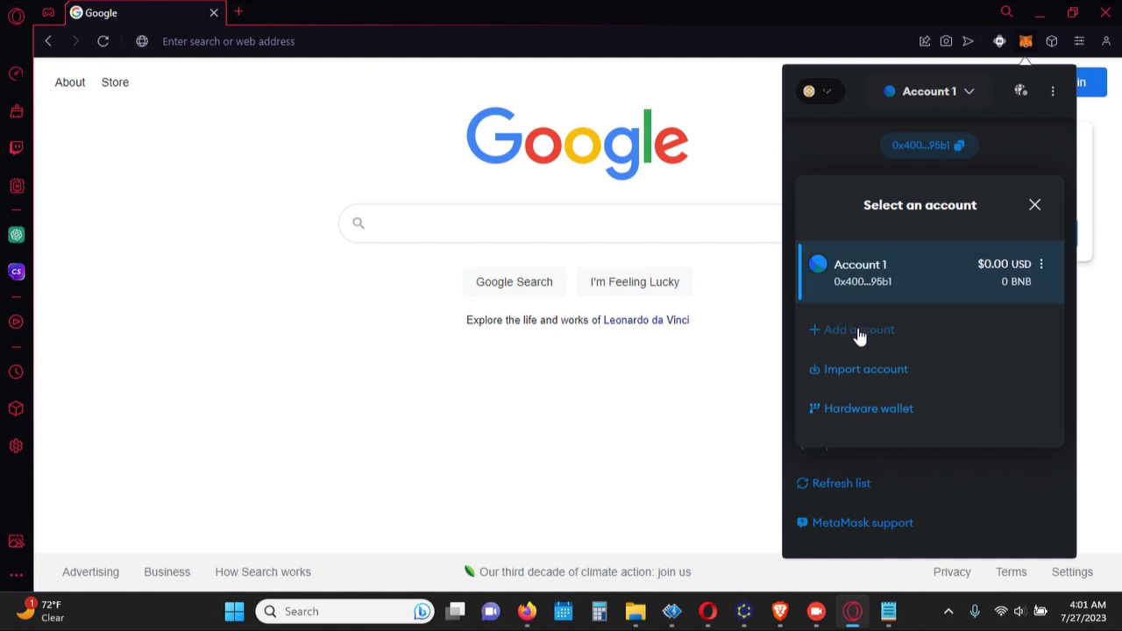
pyautogui.click(859, 333)
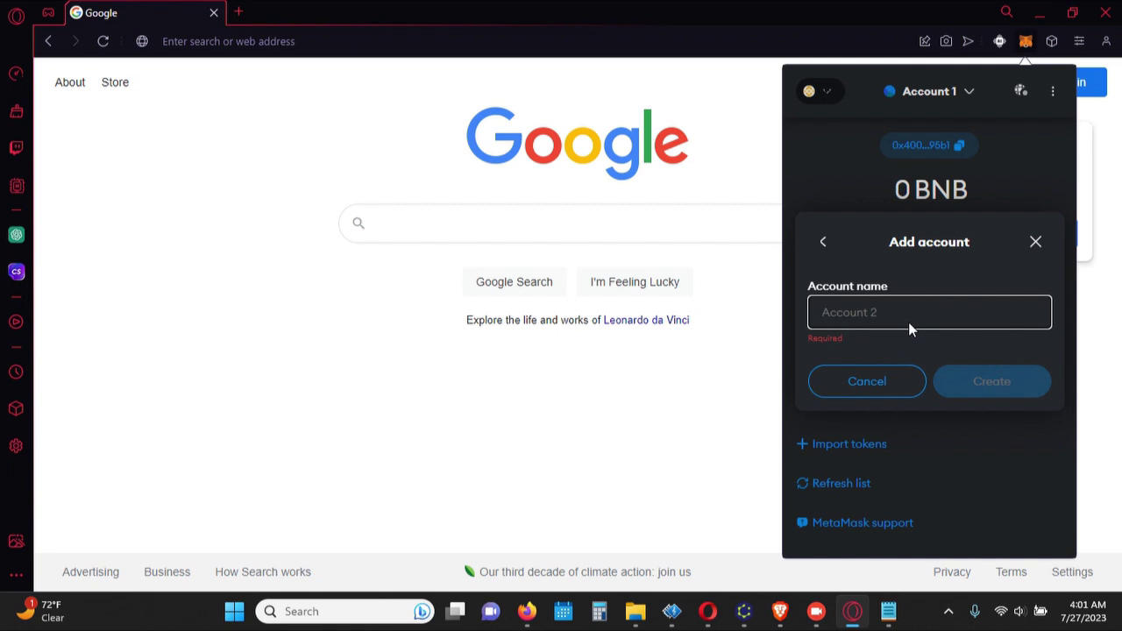
pyautogui.write('Account2')
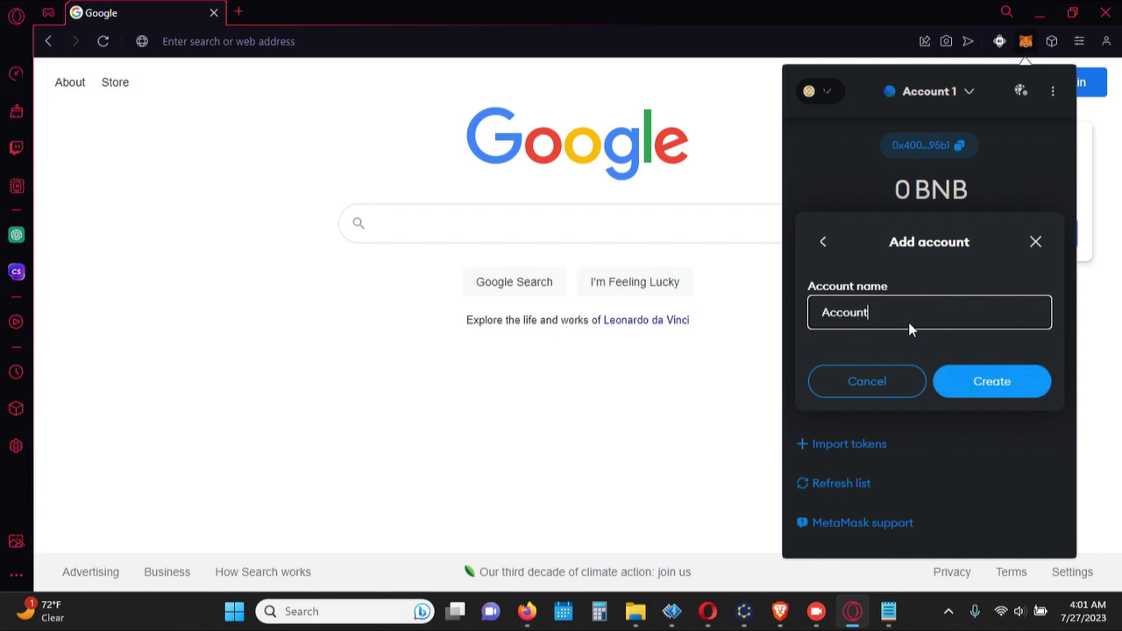
pyautogui.click(989, 381)
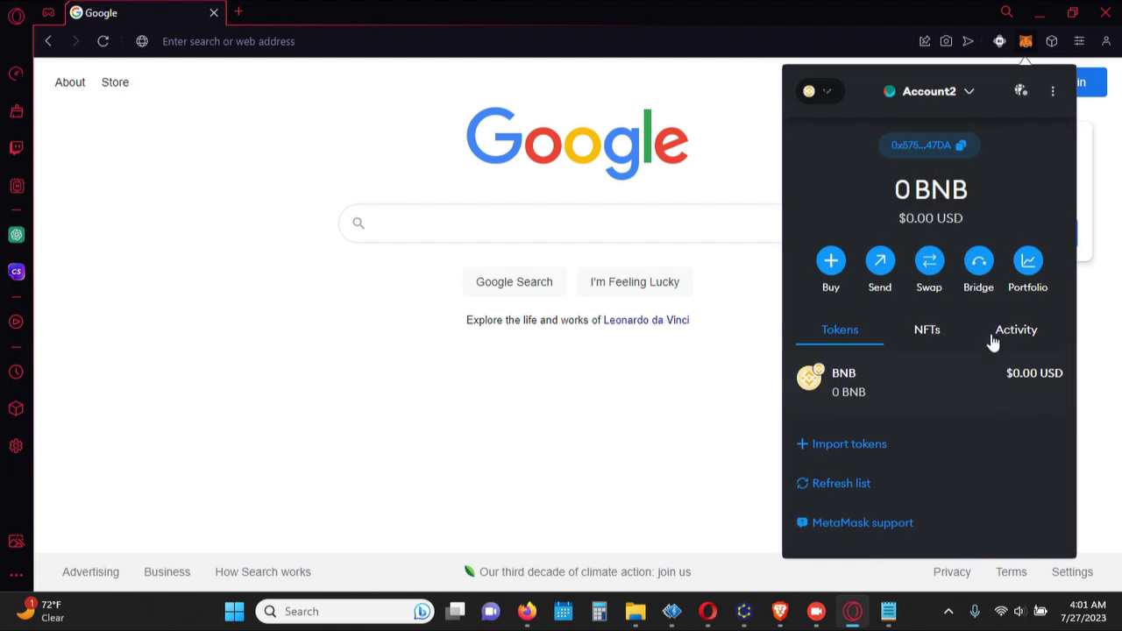
# Step: Review the wallet's accounts in MetaMask and switch the active one to Account 1
pyautogui.click(969, 91)
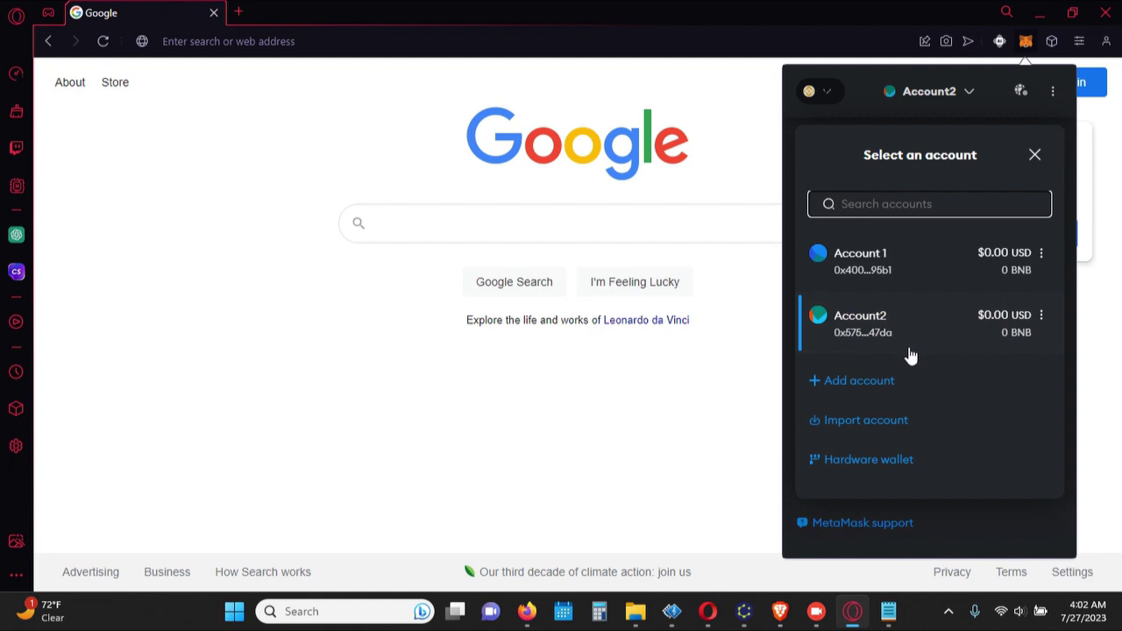
pyautogui.click(1034, 156)
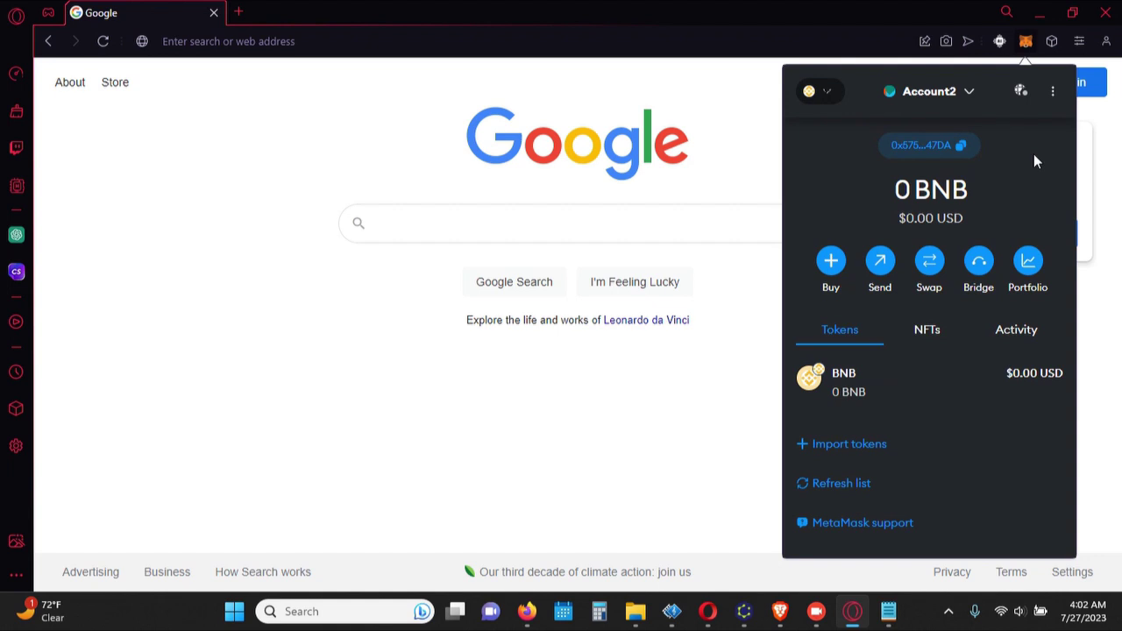
pyautogui.click(957, 93)
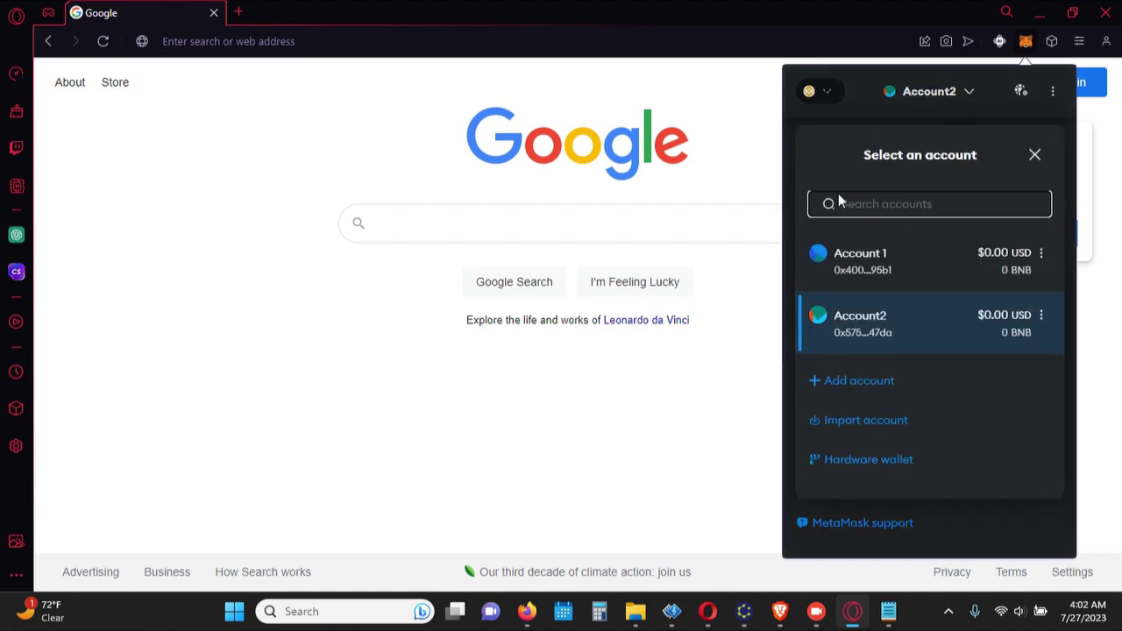
pyautogui.click(869, 281)
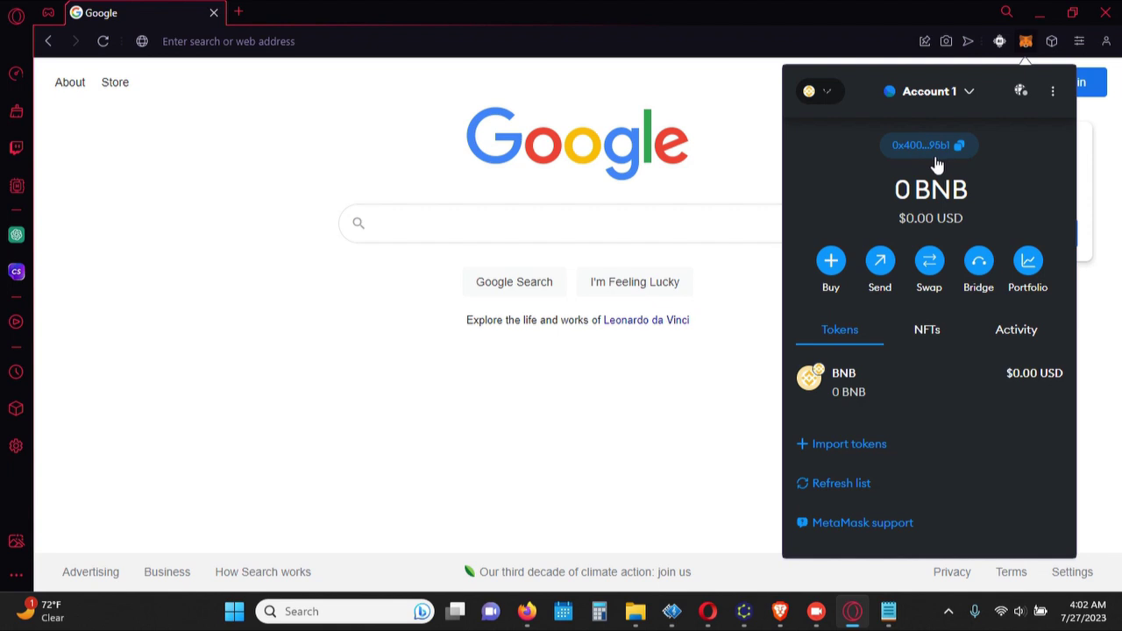
# Step: Go to the website dripnetwork.io
pyautogui.click(326, 42)
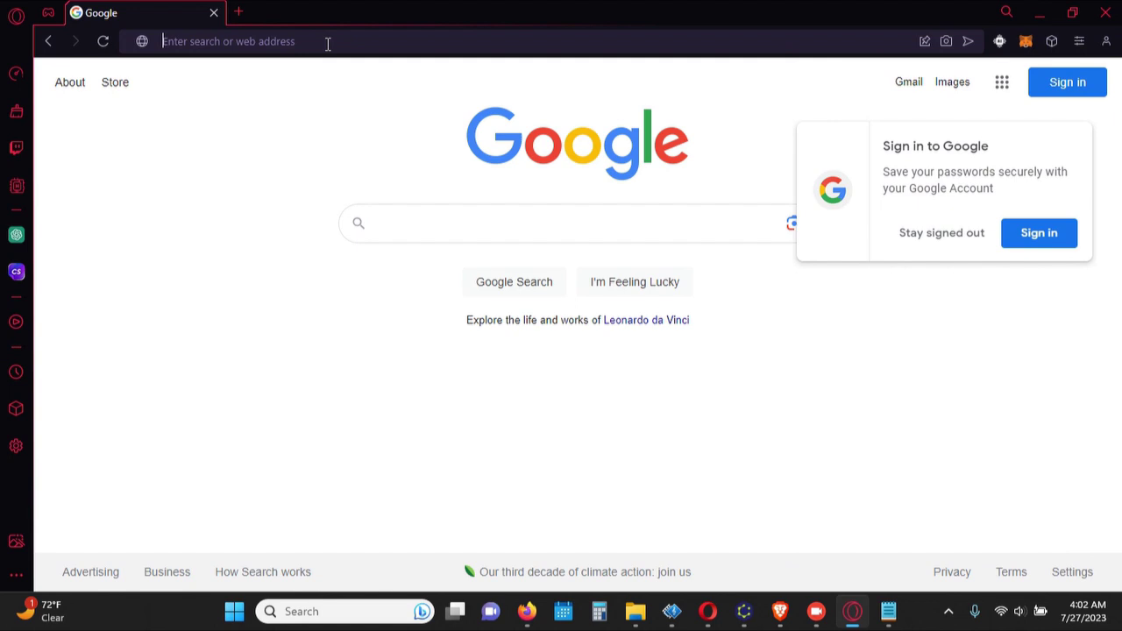
pyautogui.write('drip')
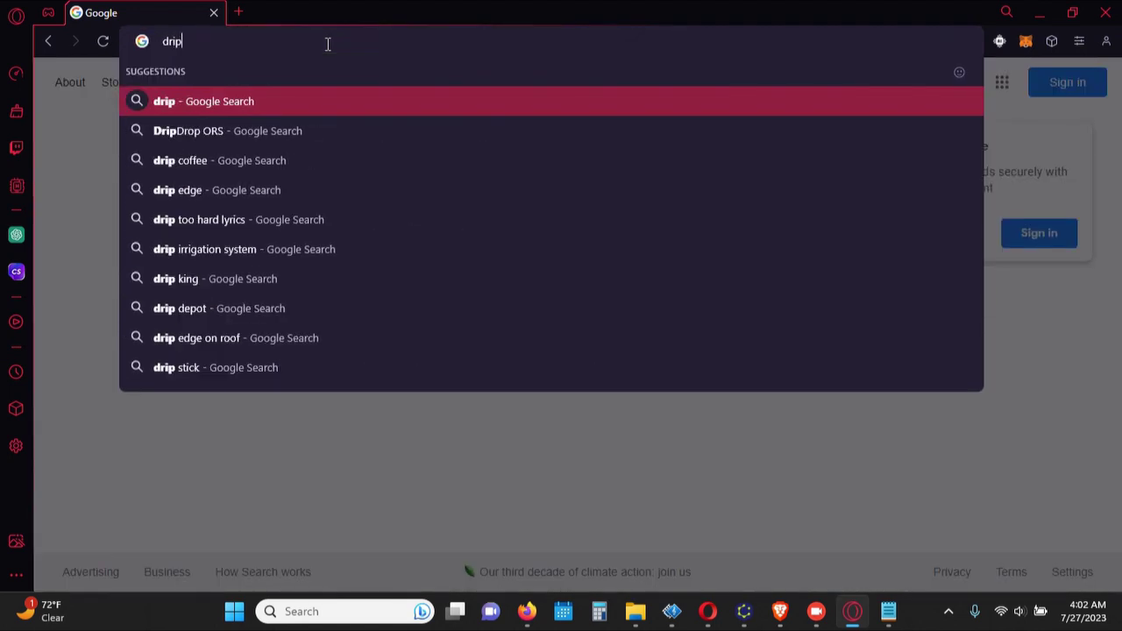
pyautogui.write('networ')
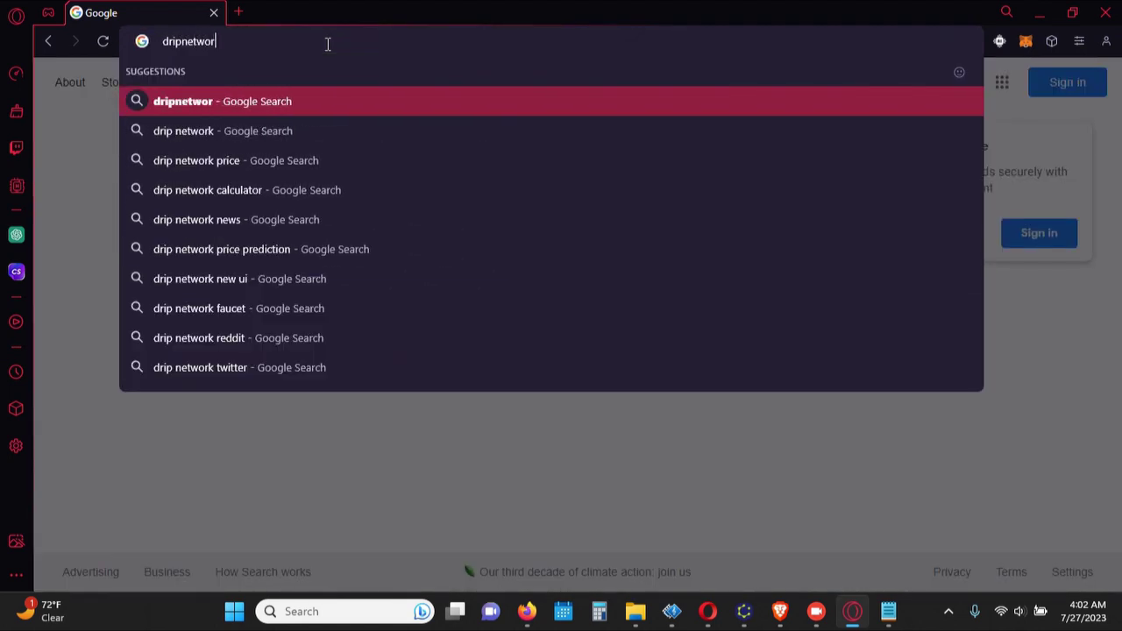
pyautogui.write('k.io')
pyautogui.press('Return')
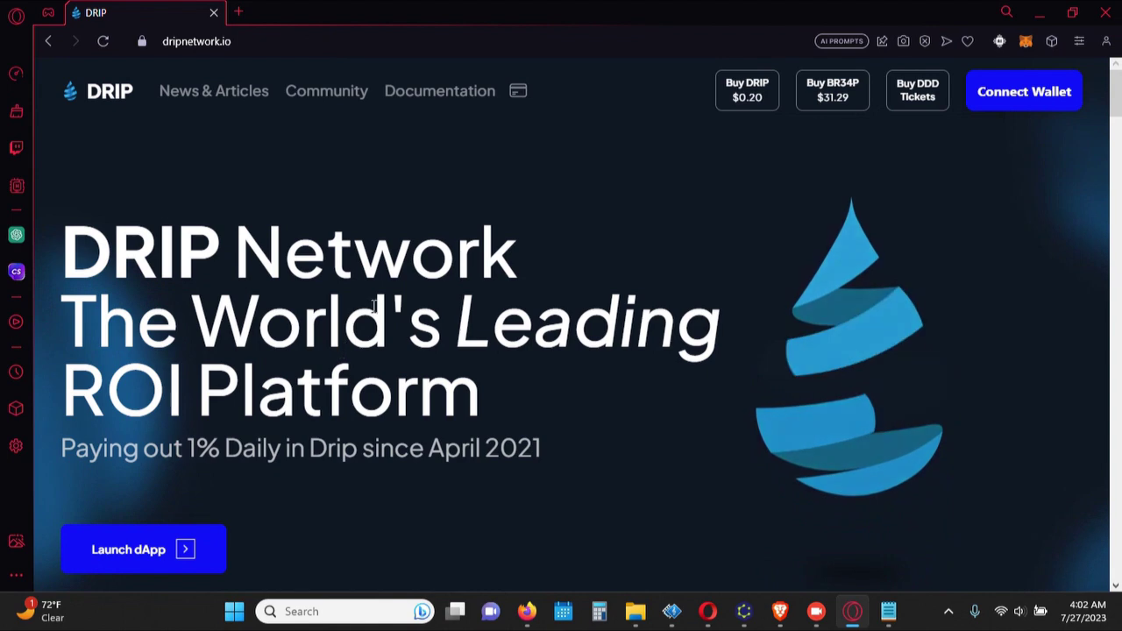
# Step: Connect the MetaMask wallet to the DRIP site using only Account 1, and approve the connection
pyautogui.click(1022, 96)
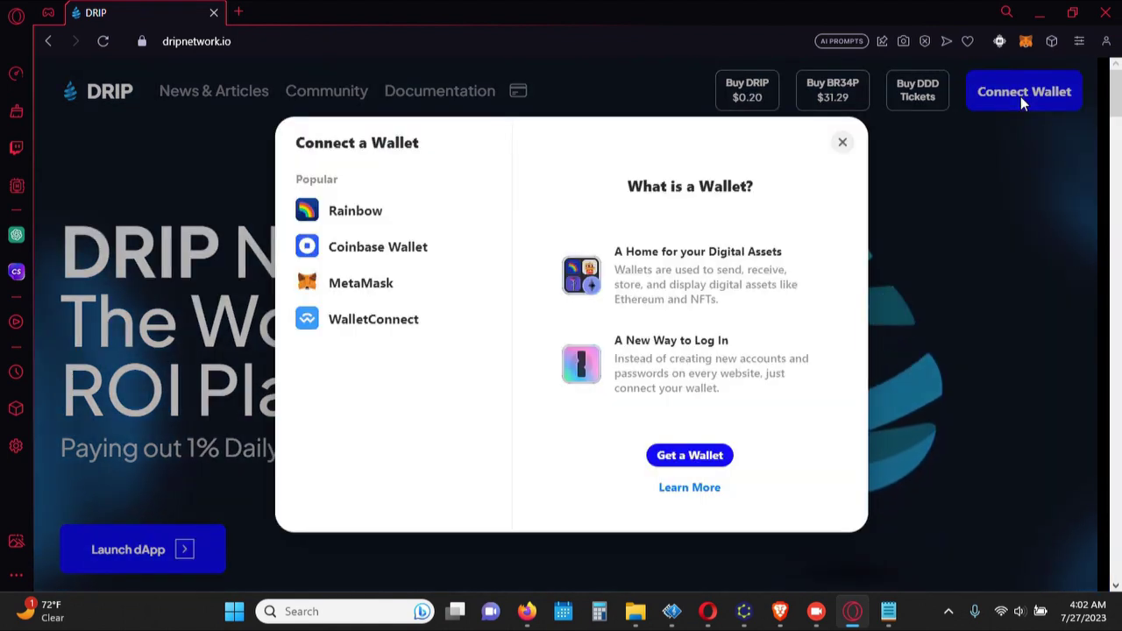
pyautogui.click(375, 286)
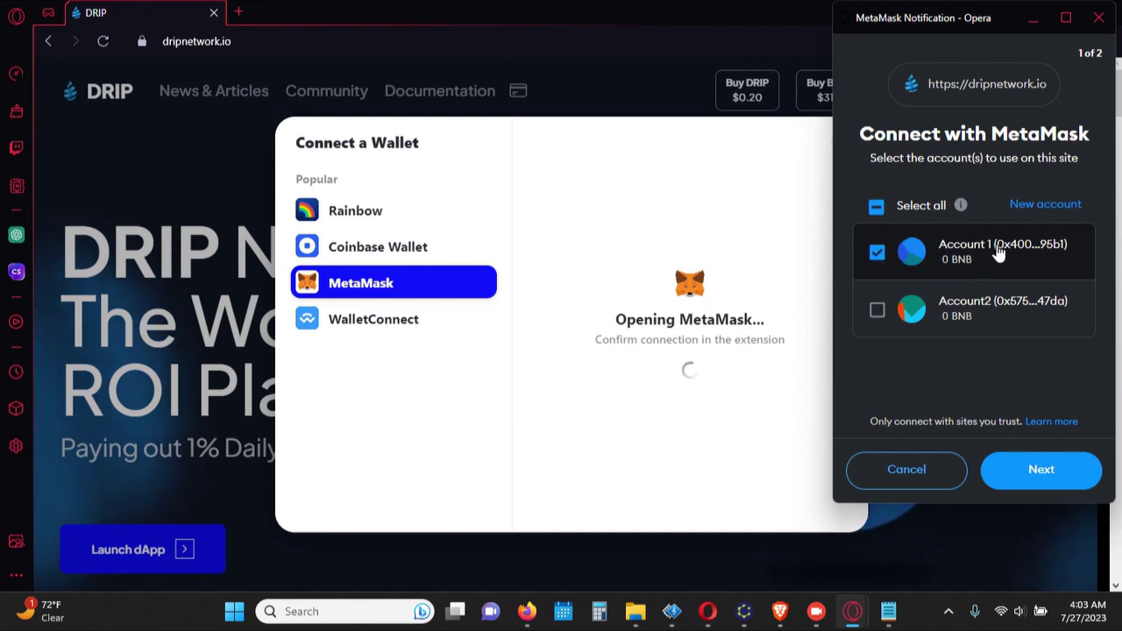
pyautogui.click(877, 311)
pyautogui.click(877, 311)
pyautogui.click(1048, 472)
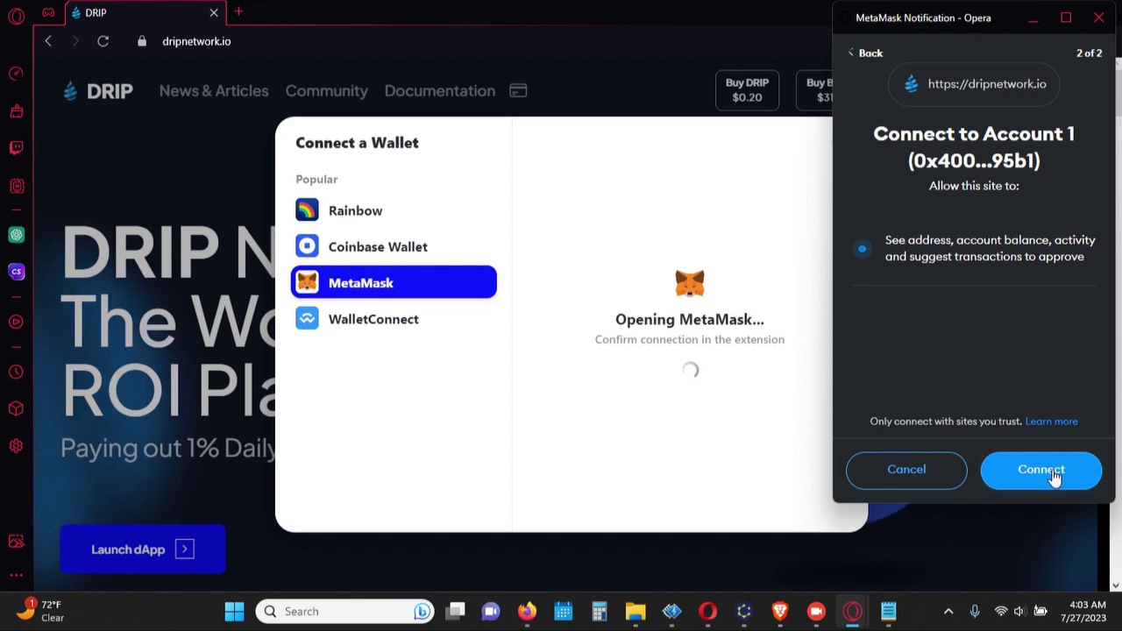
pyautogui.click(1051, 469)
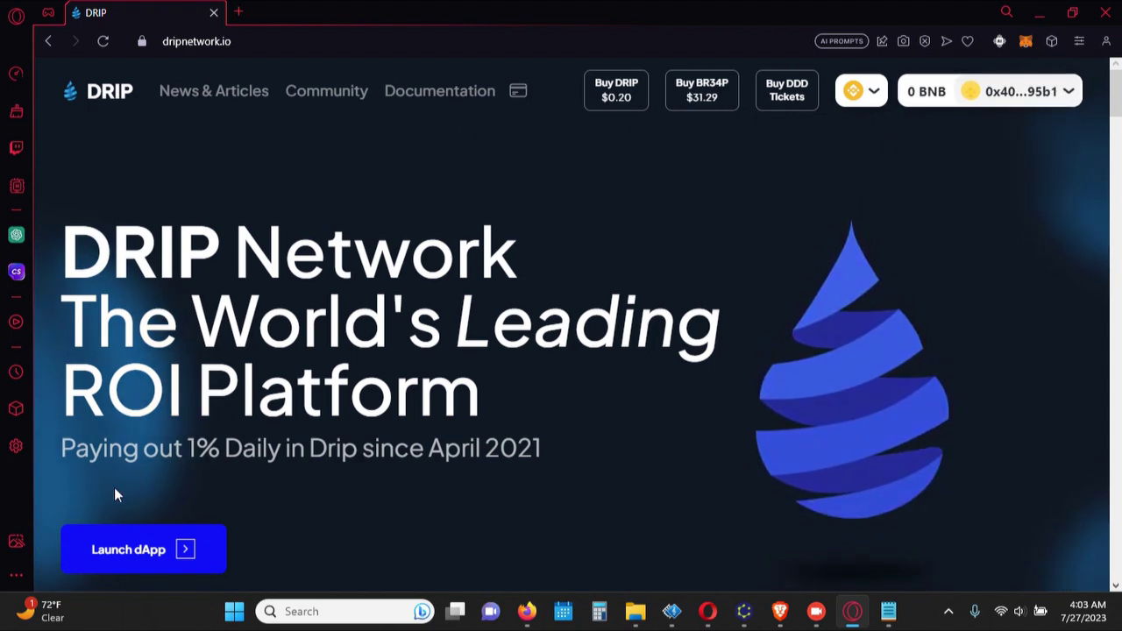
# Step: Launch the DRIP dApp and go to its Faucet page
pyautogui.click(114, 553)
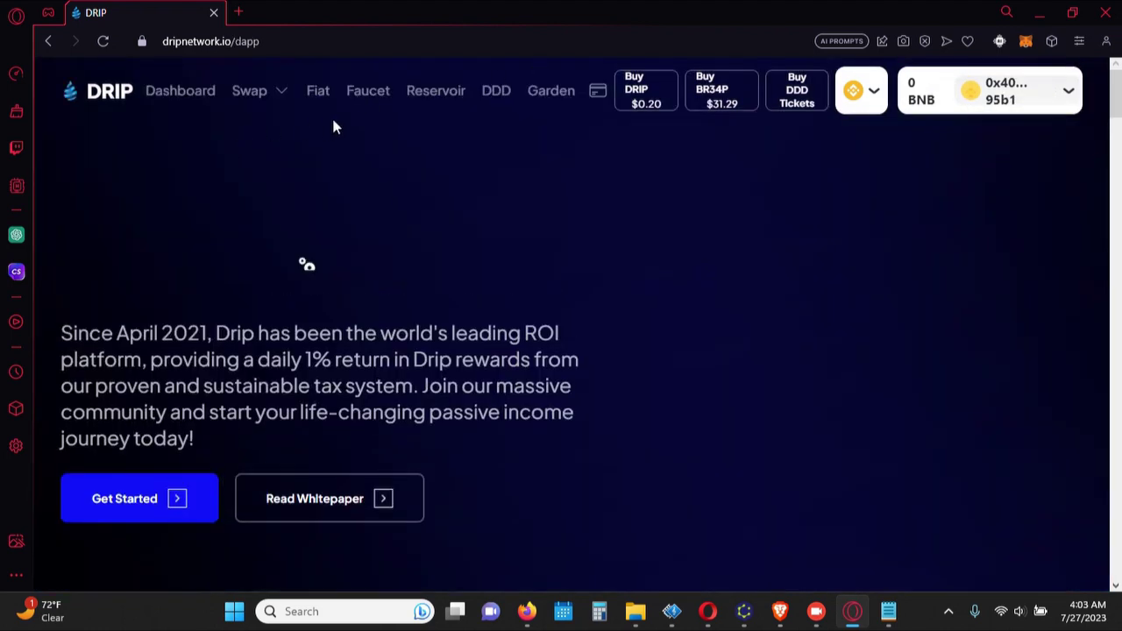
pyautogui.click(367, 93)
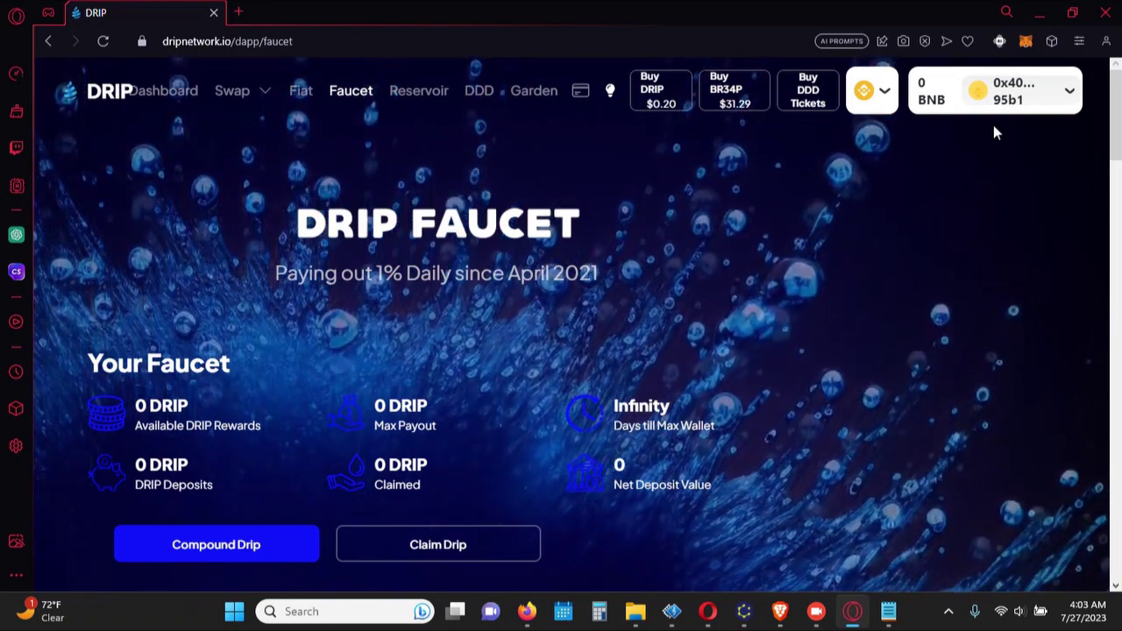
# Step: Disconnect the wallet through the DRIP site's own account dialog, and reconnect it with MetaMask
pyautogui.click(1068, 93)
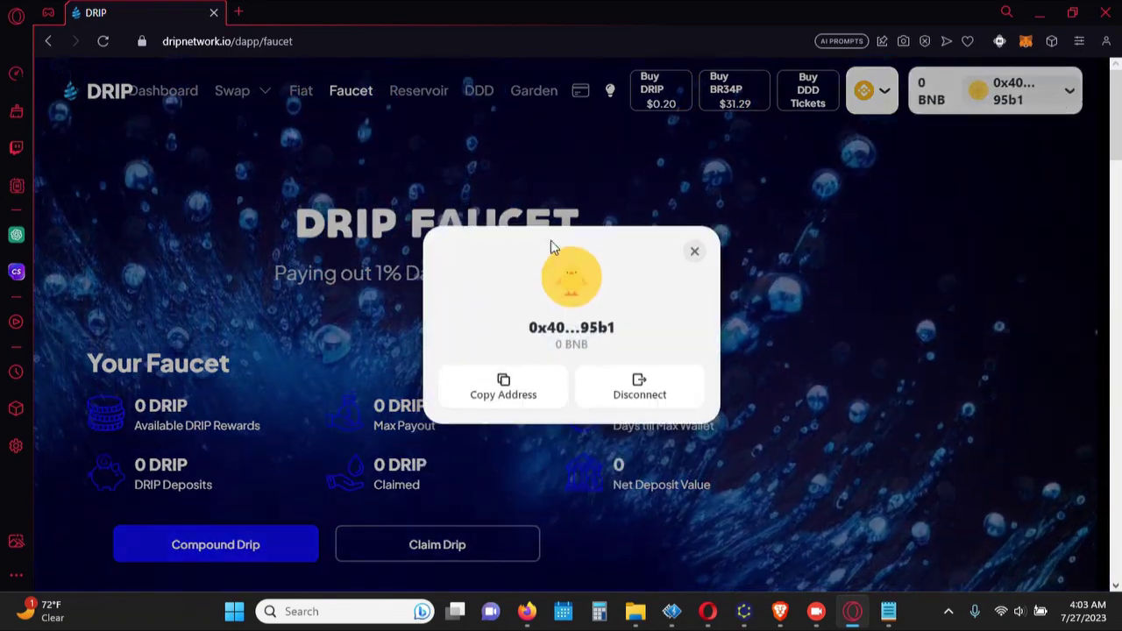
pyautogui.click(639, 392)
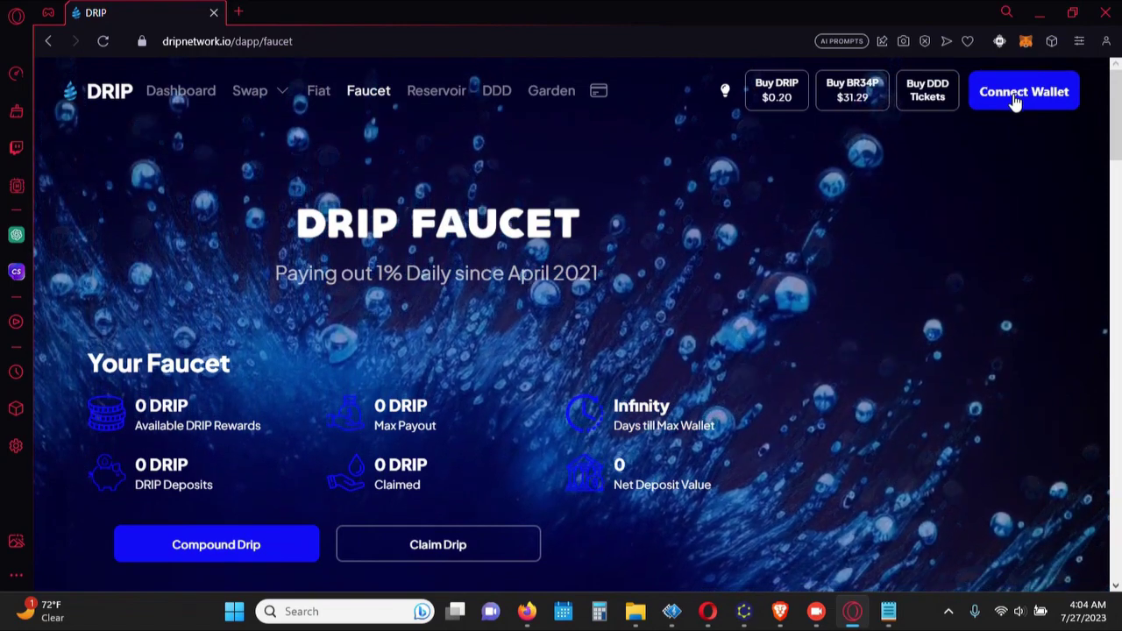
pyautogui.click(1015, 96)
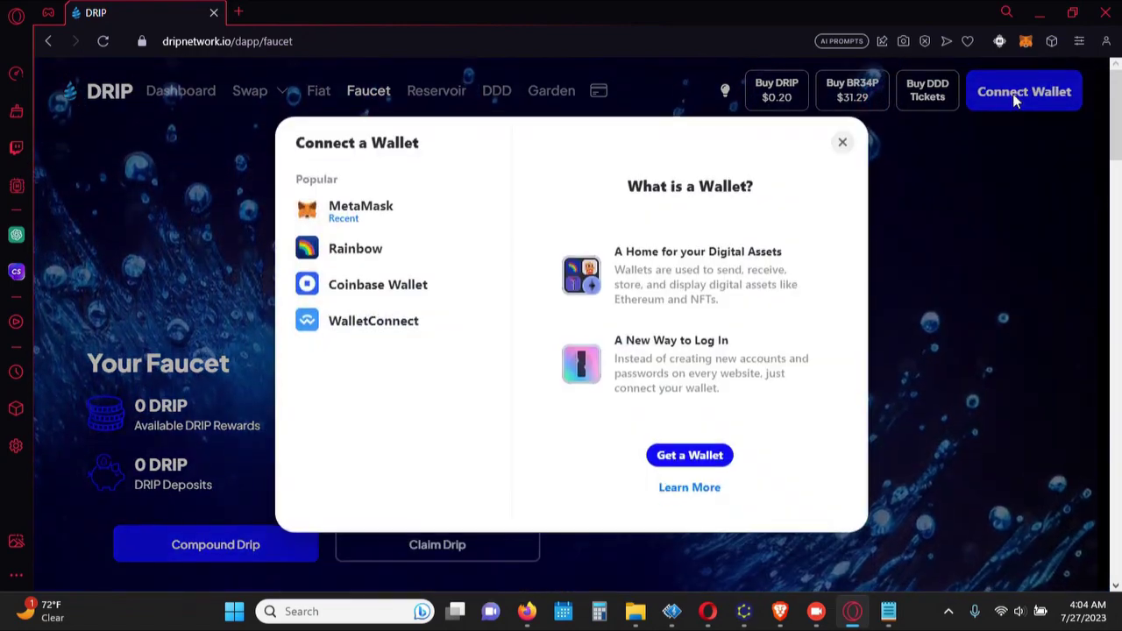
pyautogui.click(348, 210)
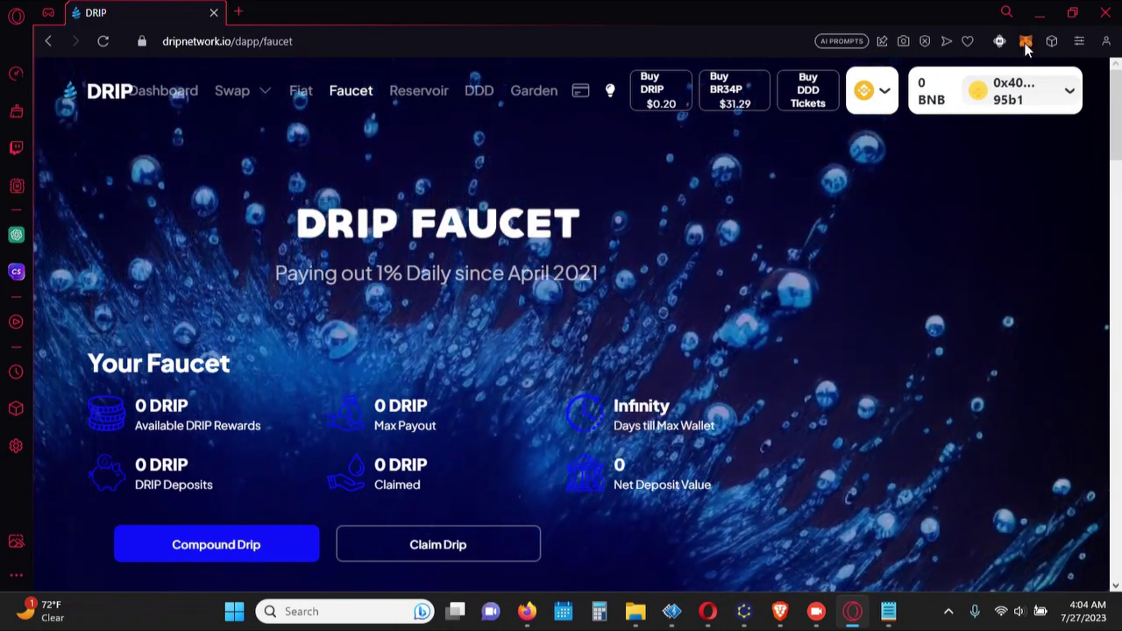
# Step: Disconnect Account 1 from dripnetwork.io within MetaMask's connected-accounts settings for the site
pyautogui.click(1026, 43)
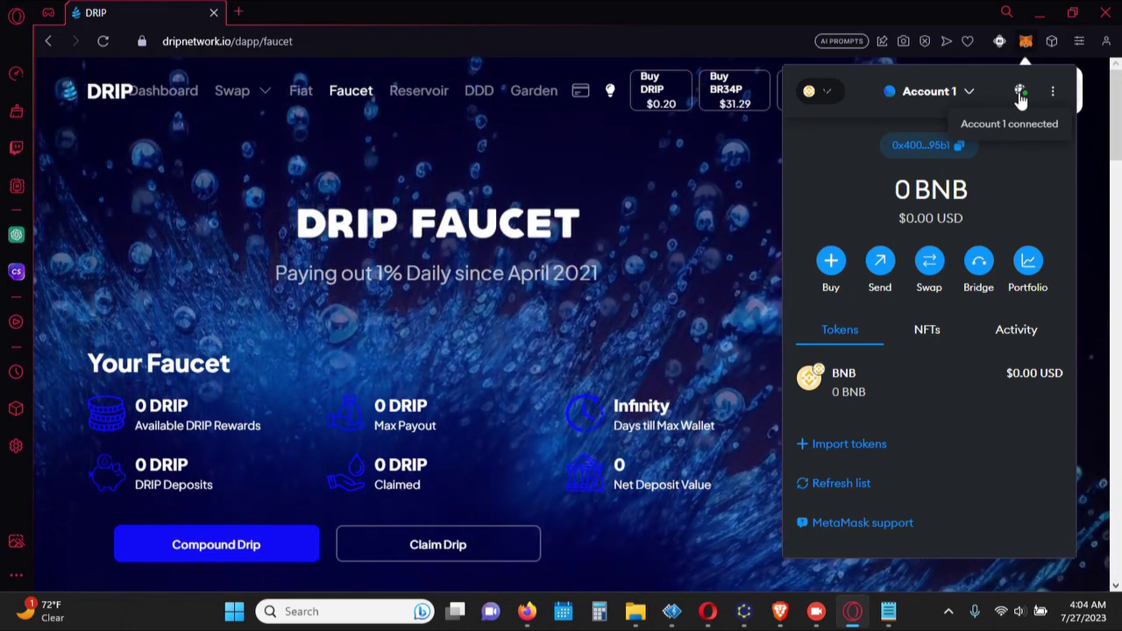
pyautogui.click(1020, 95)
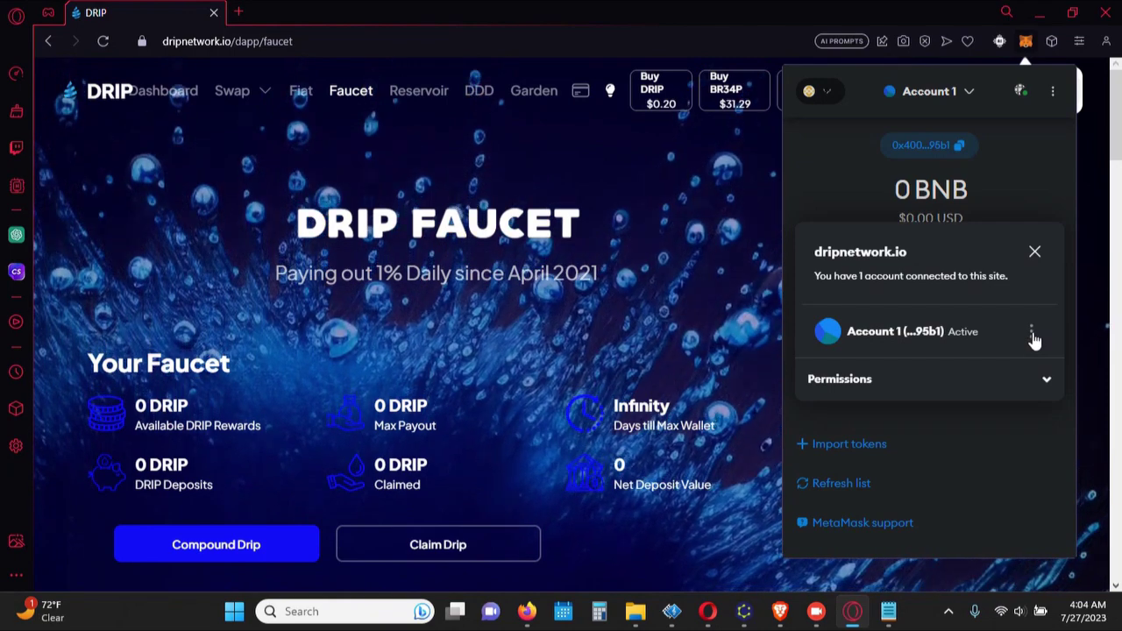
pyautogui.click(1032, 336)
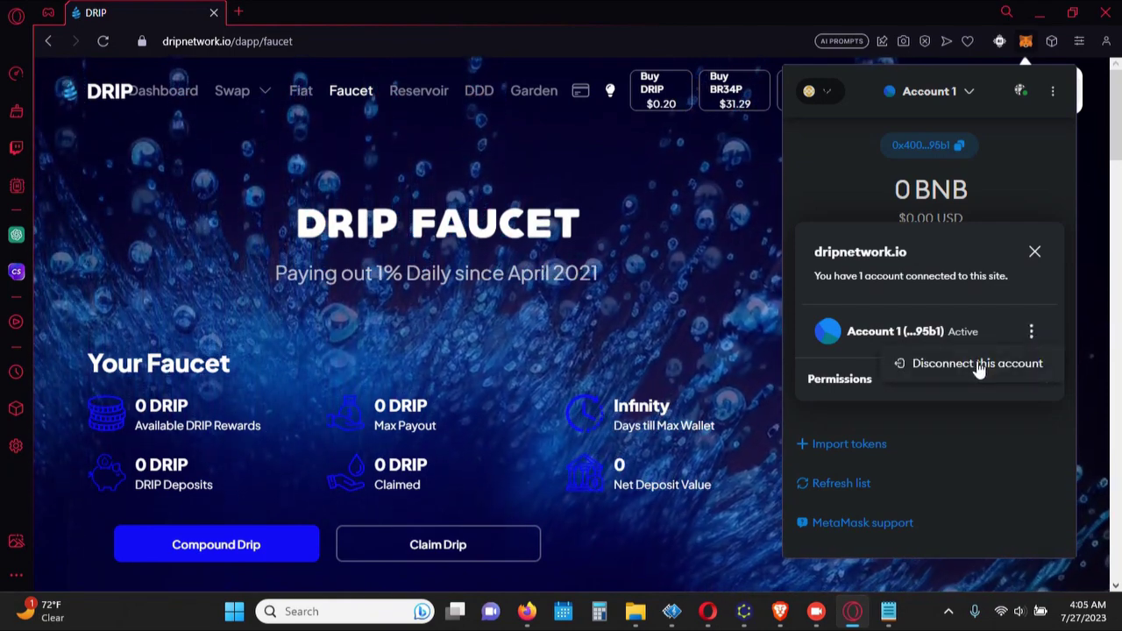
pyautogui.click(978, 368)
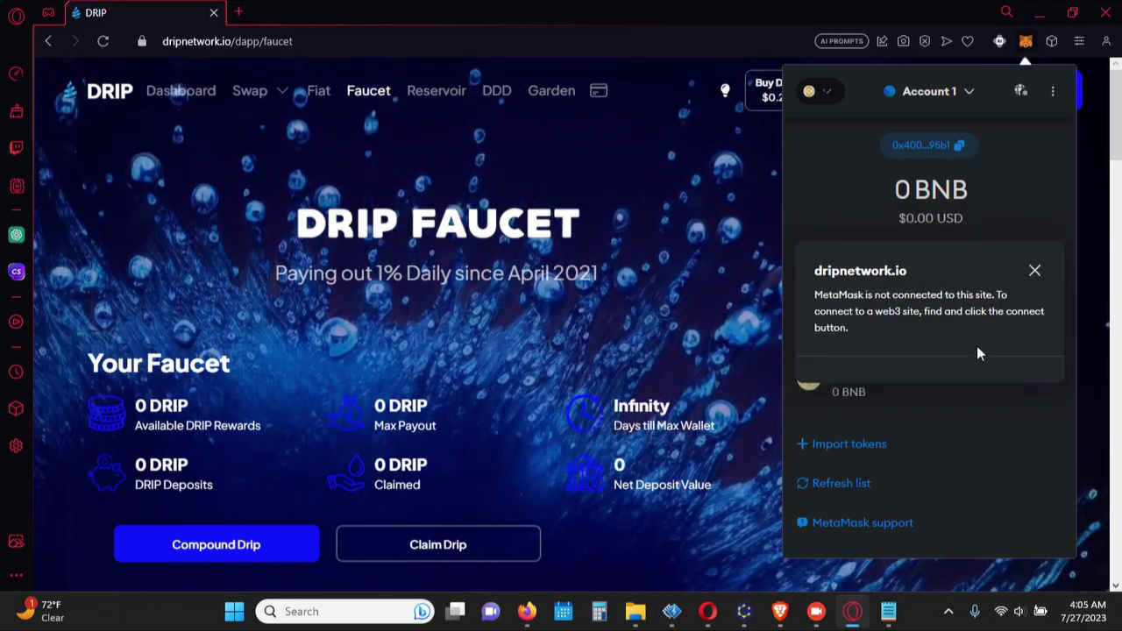
pyautogui.click(677, 241)
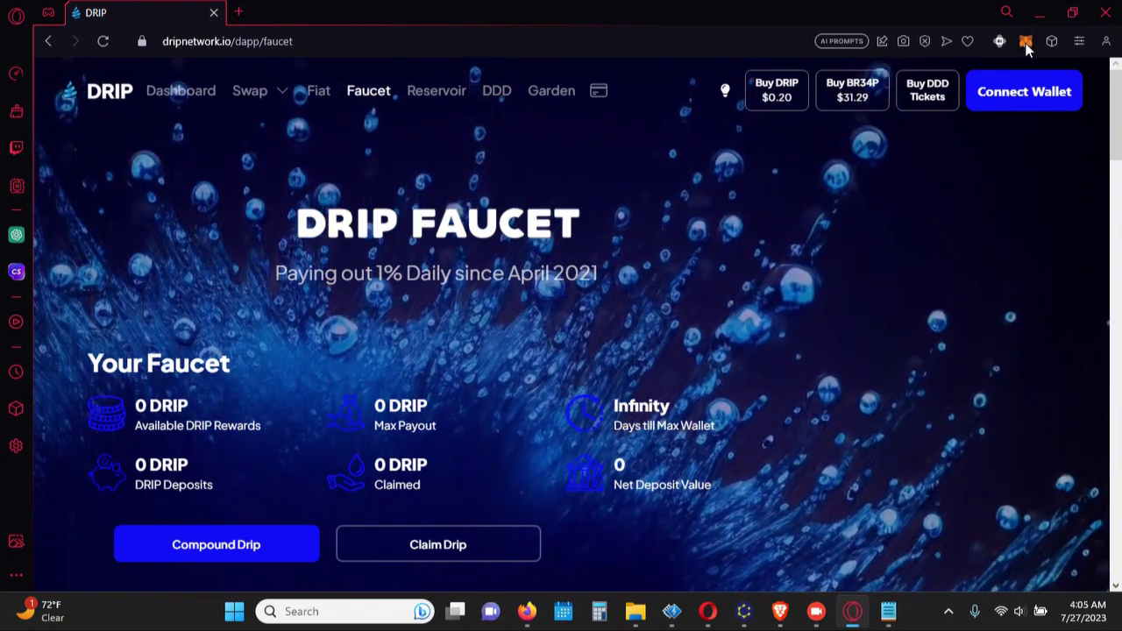
# Step: Switch the active MetaMask account to Account2
pyautogui.click(1026, 42)
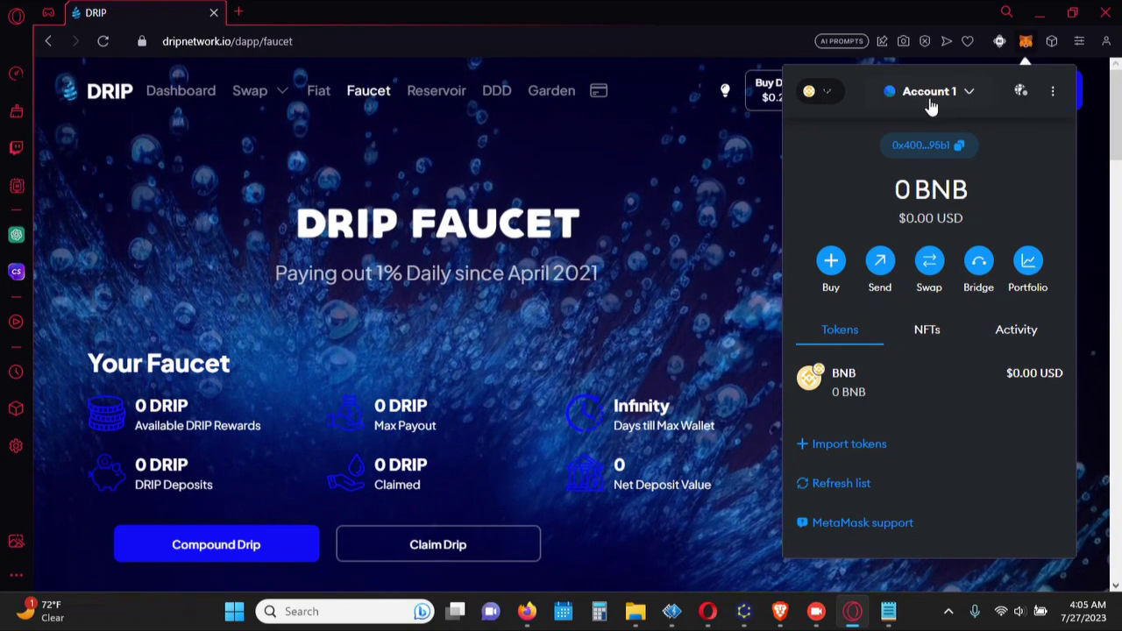
pyautogui.click(970, 95)
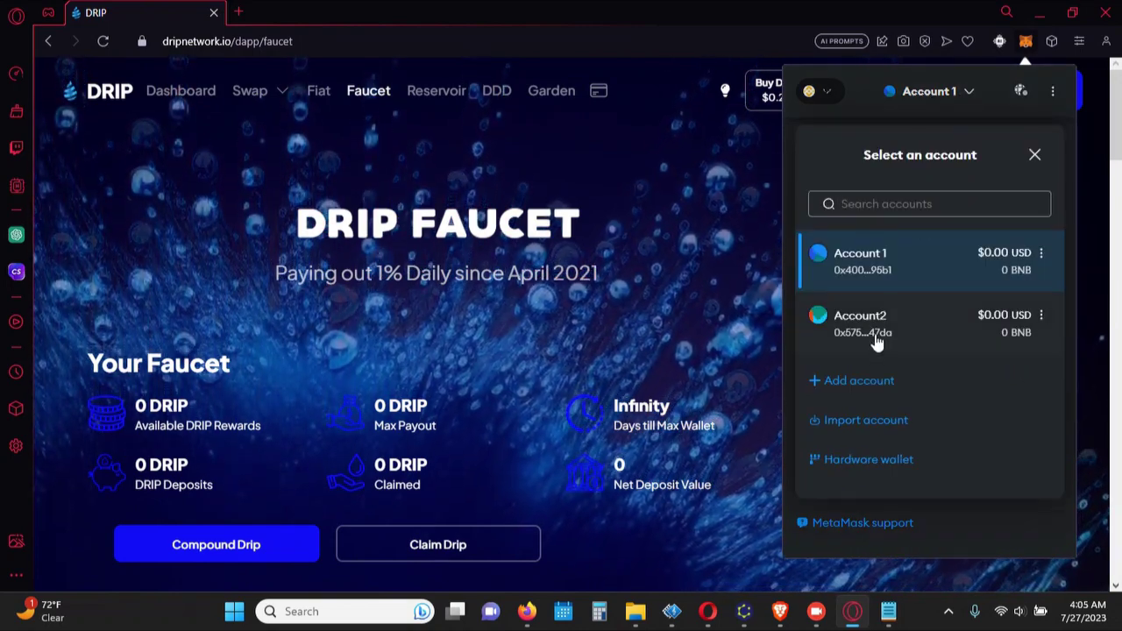
pyautogui.click(878, 342)
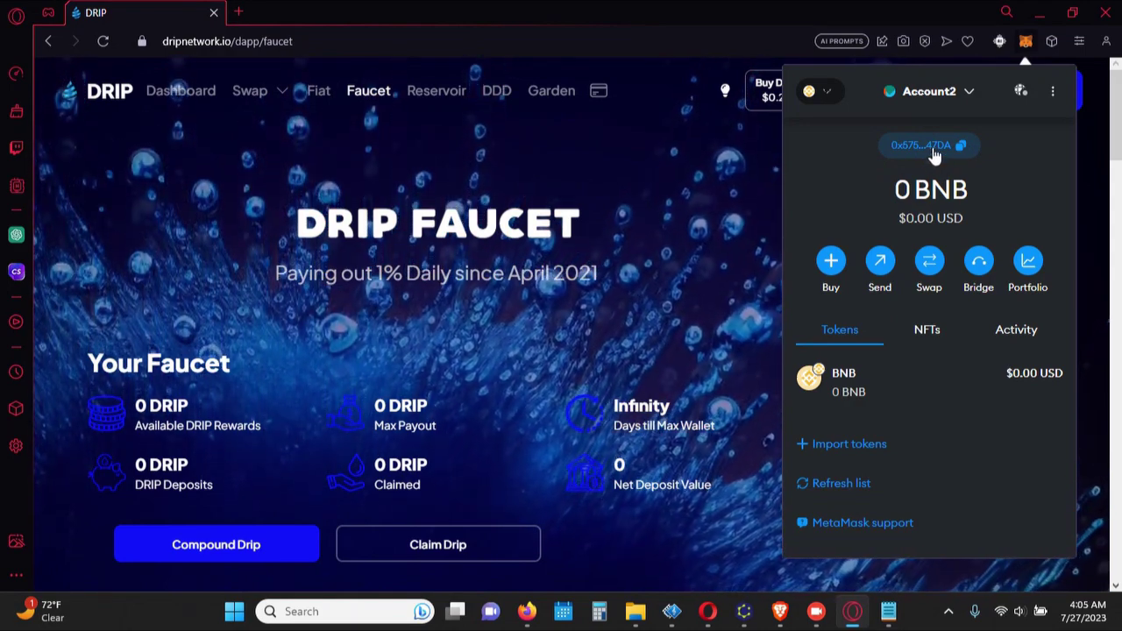
pyautogui.click(748, 173)
# Step: Connect the DRIP site to MetaMask with only Account2 selected, and approve the connection
pyautogui.click(1008, 97)
pyautogui.click(342, 217)
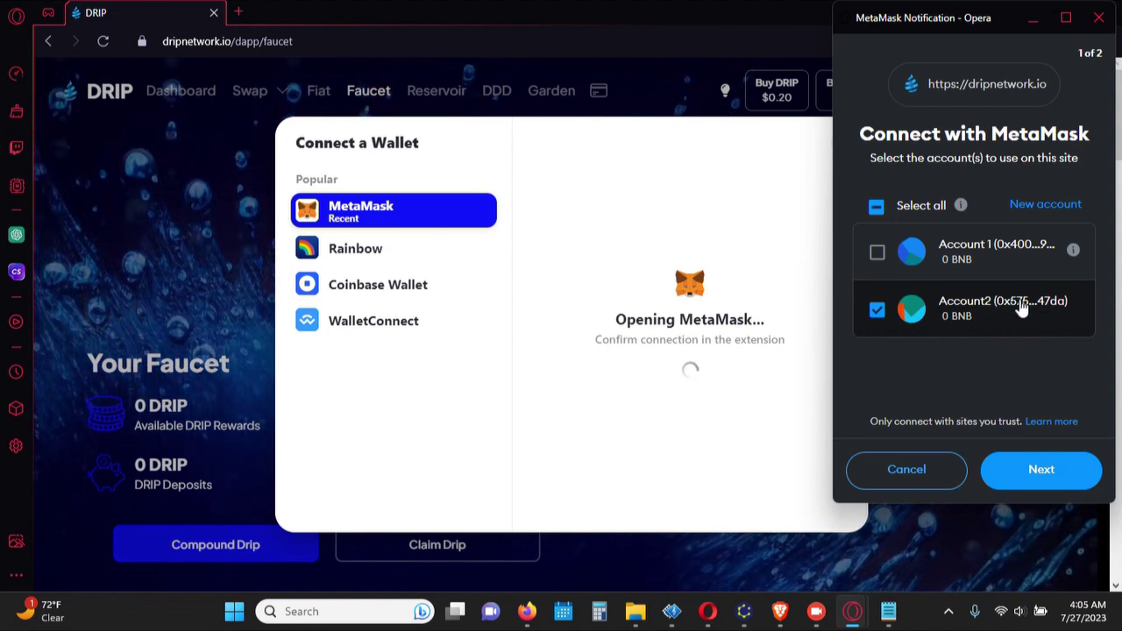
pyautogui.click(1041, 470)
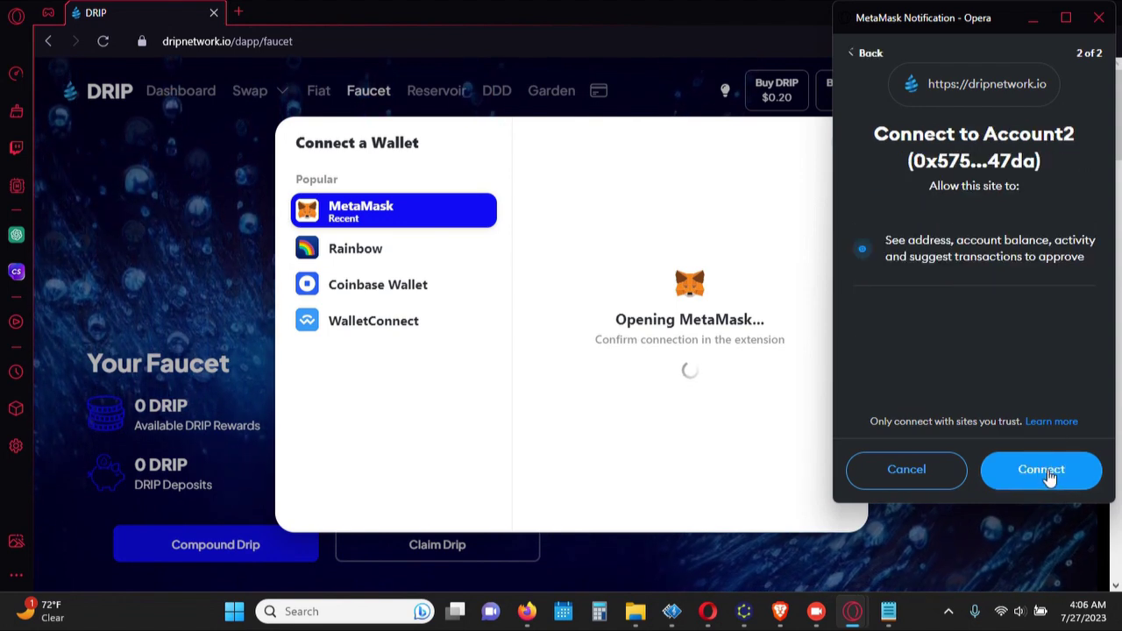
pyautogui.click(1043, 471)
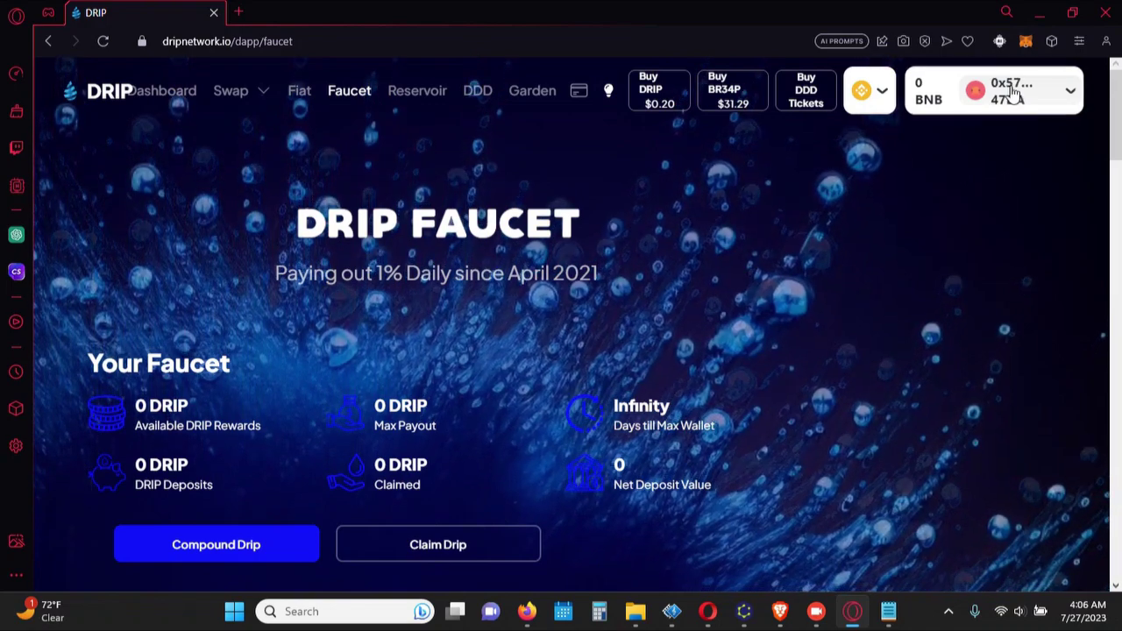
# Step: Disconnect Account2 from dripnetwork.io within MetaMask's connected-accounts settings for the site
pyautogui.click(1026, 43)
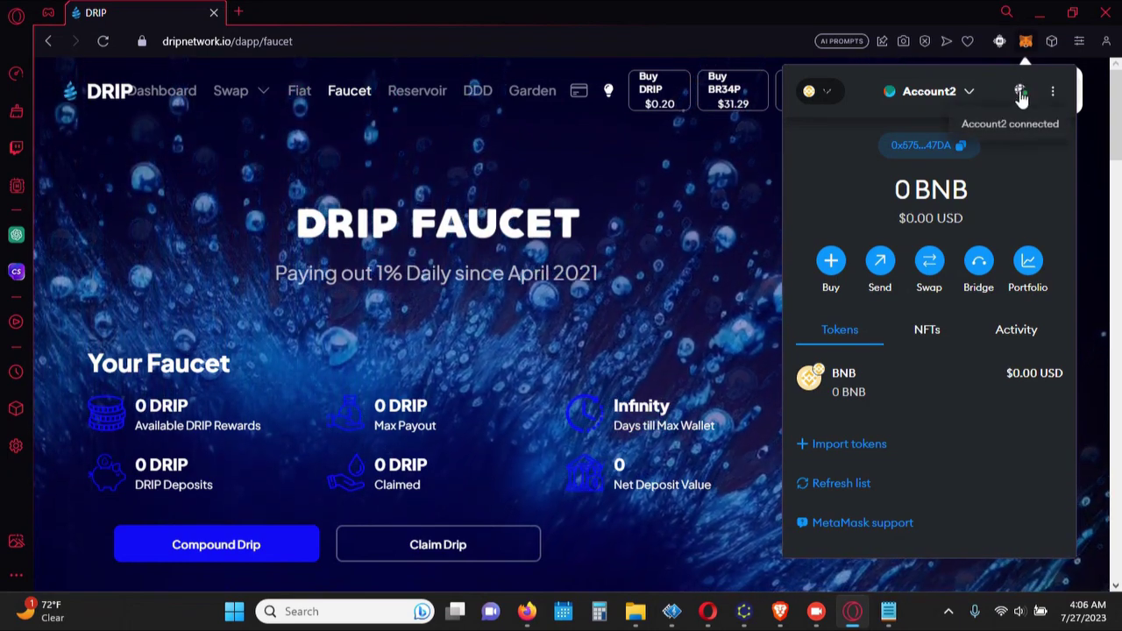
pyautogui.click(1021, 97)
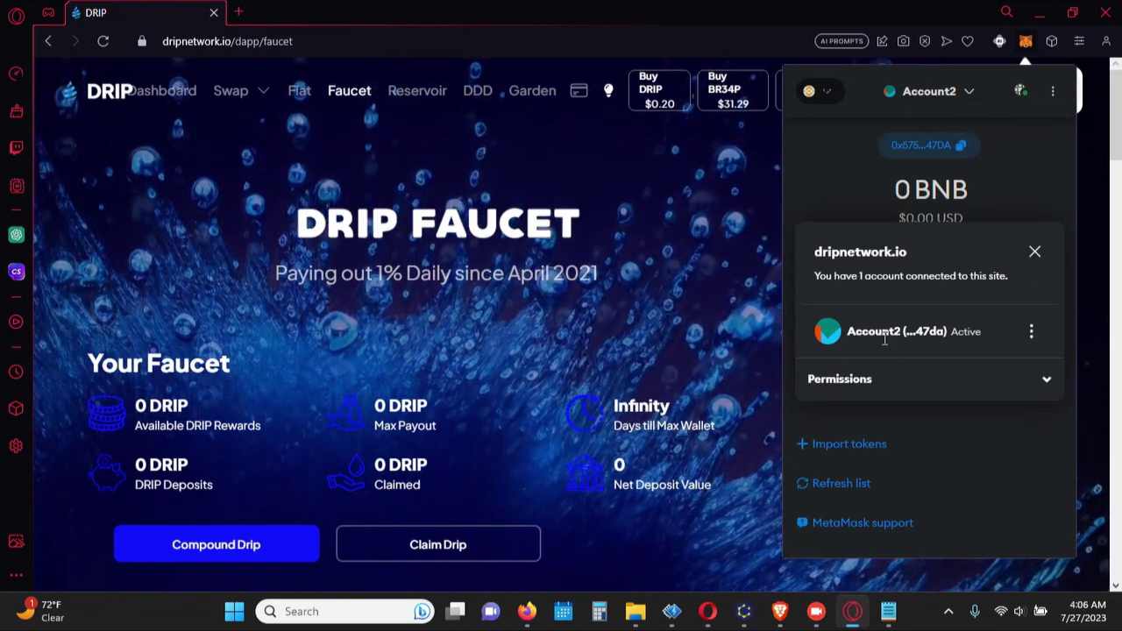
pyautogui.click(1031, 333)
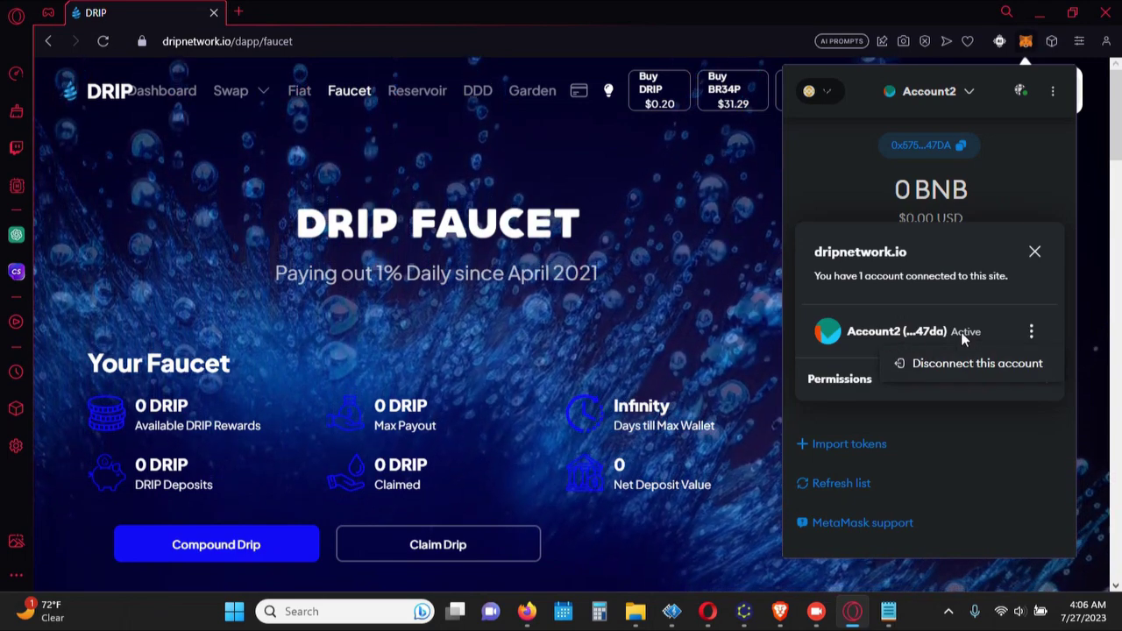
pyautogui.click(967, 363)
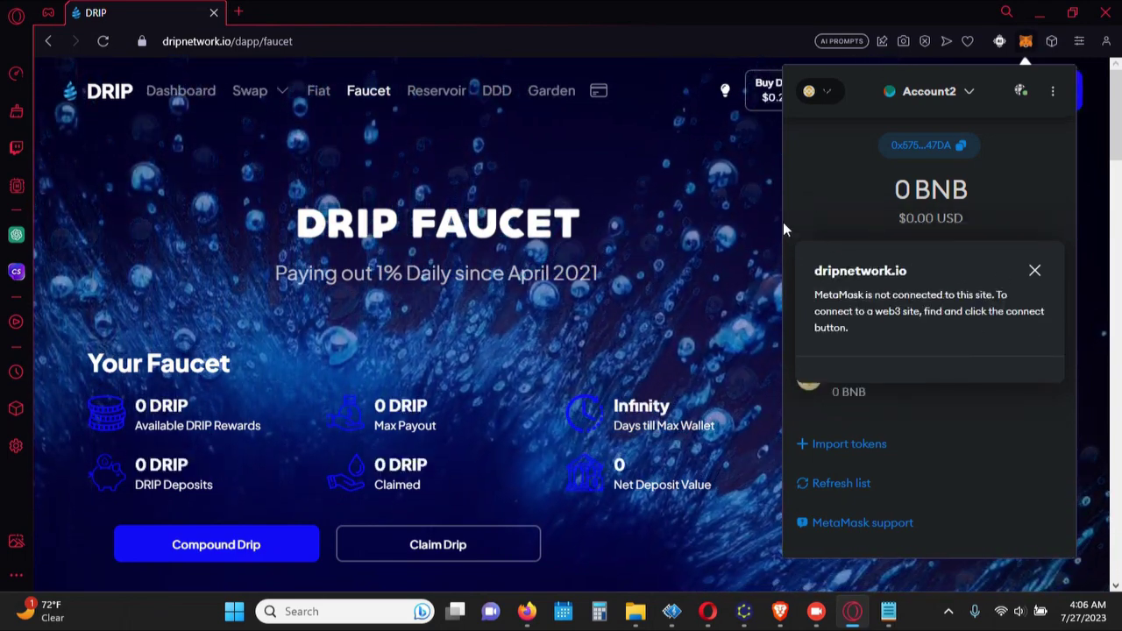
pyautogui.click(732, 195)
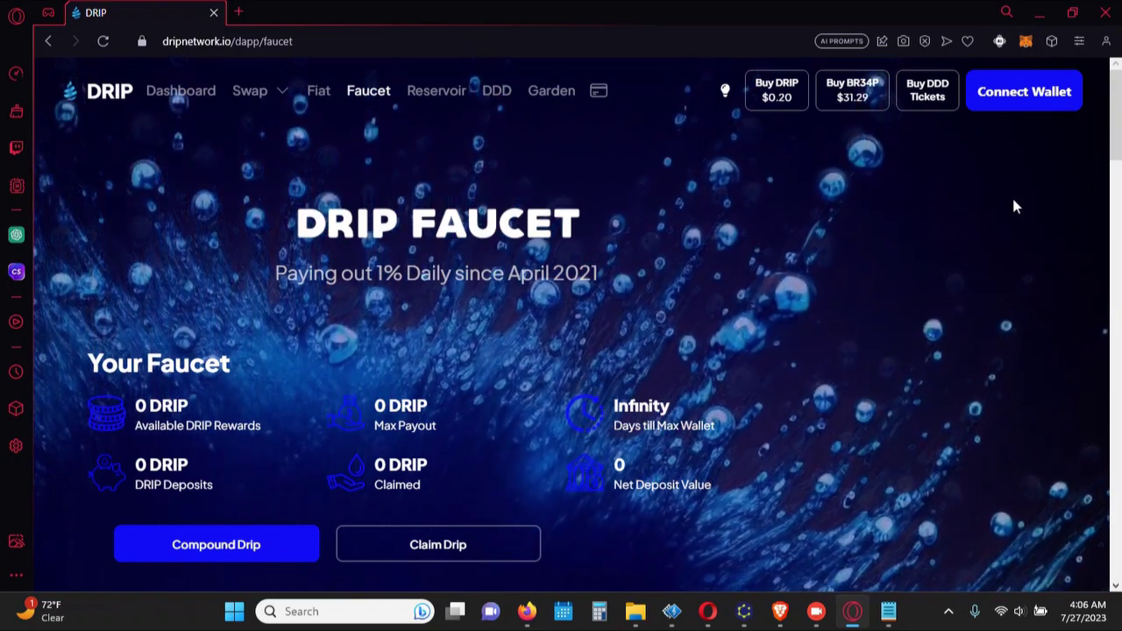
# Step: Connect the DRIP site to MetaMask with both Account 1 and Account2 selected, and approve the connection
pyautogui.click(1004, 103)
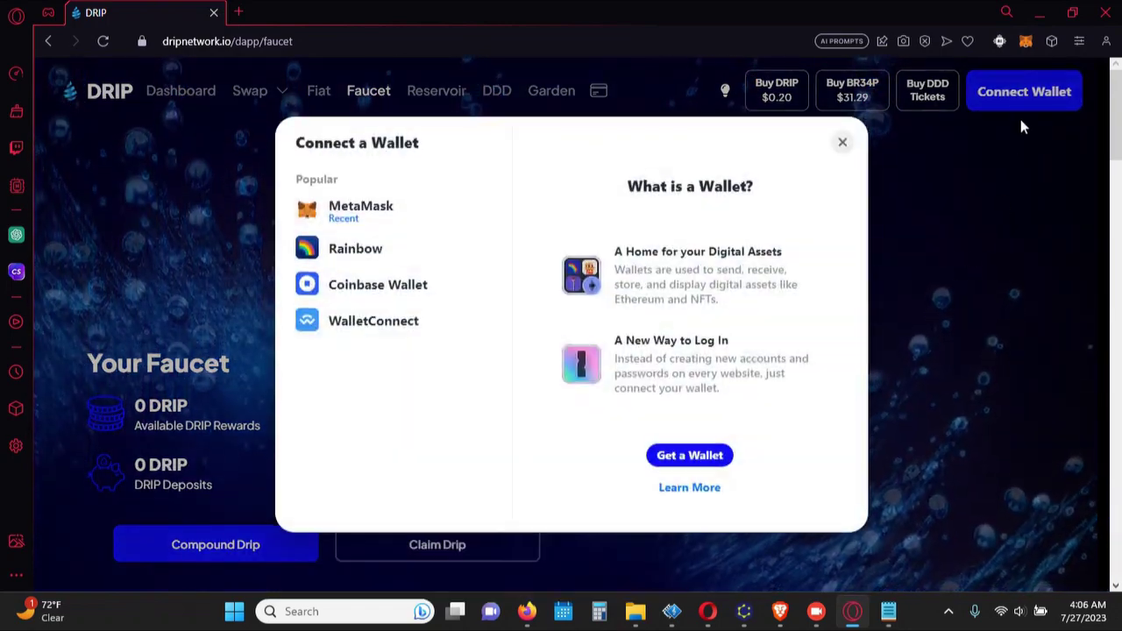
pyautogui.click(328, 222)
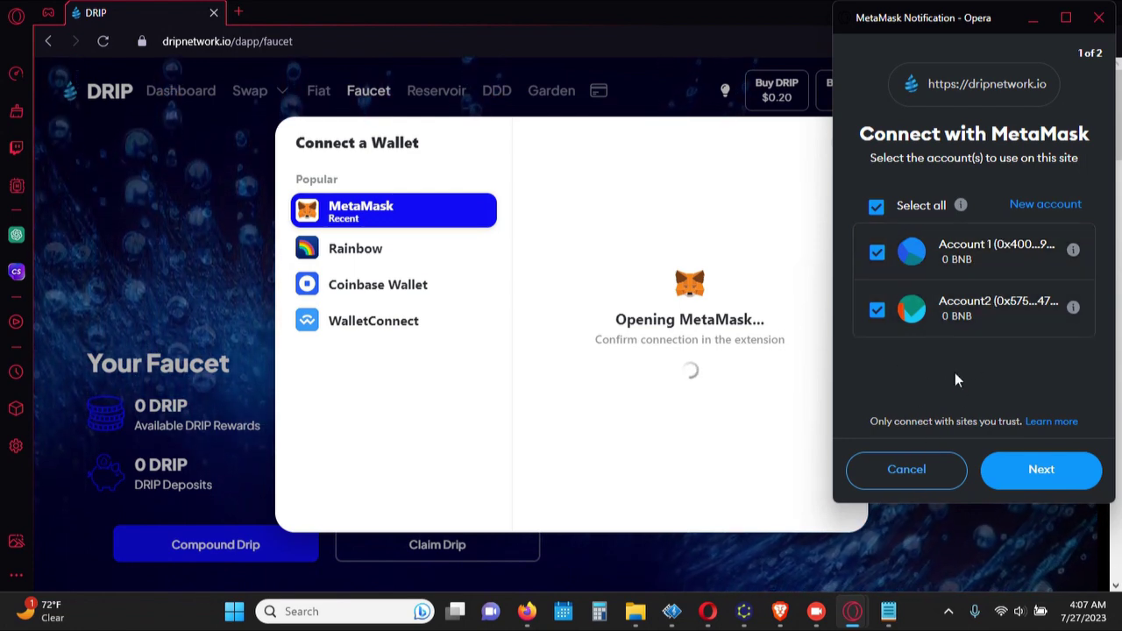
pyautogui.click(1043, 469)
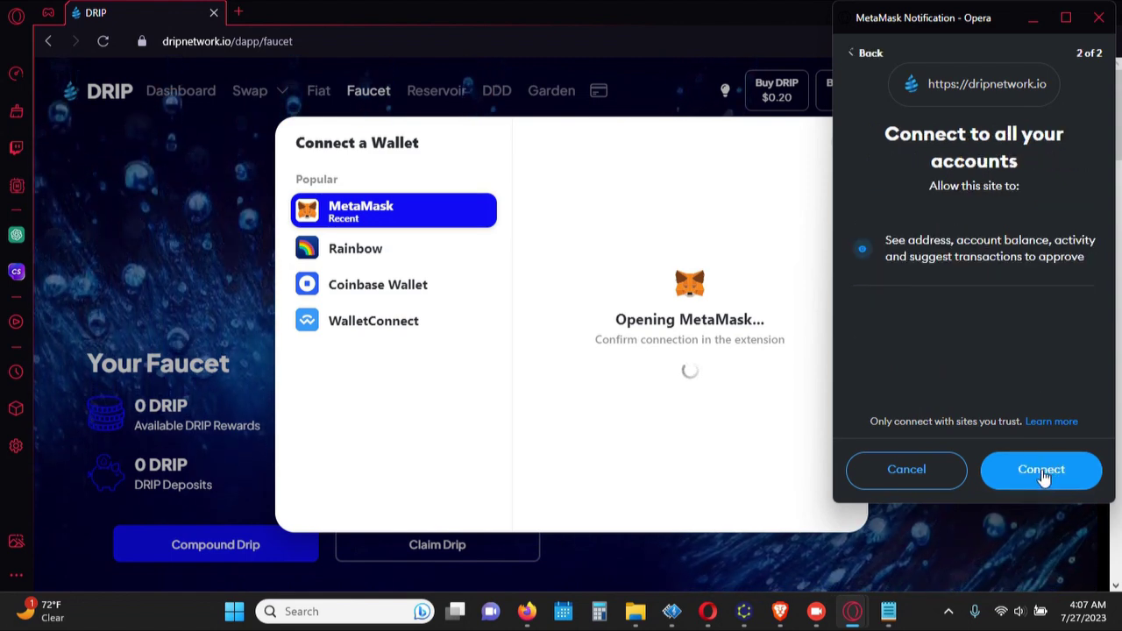
pyautogui.click(1042, 471)
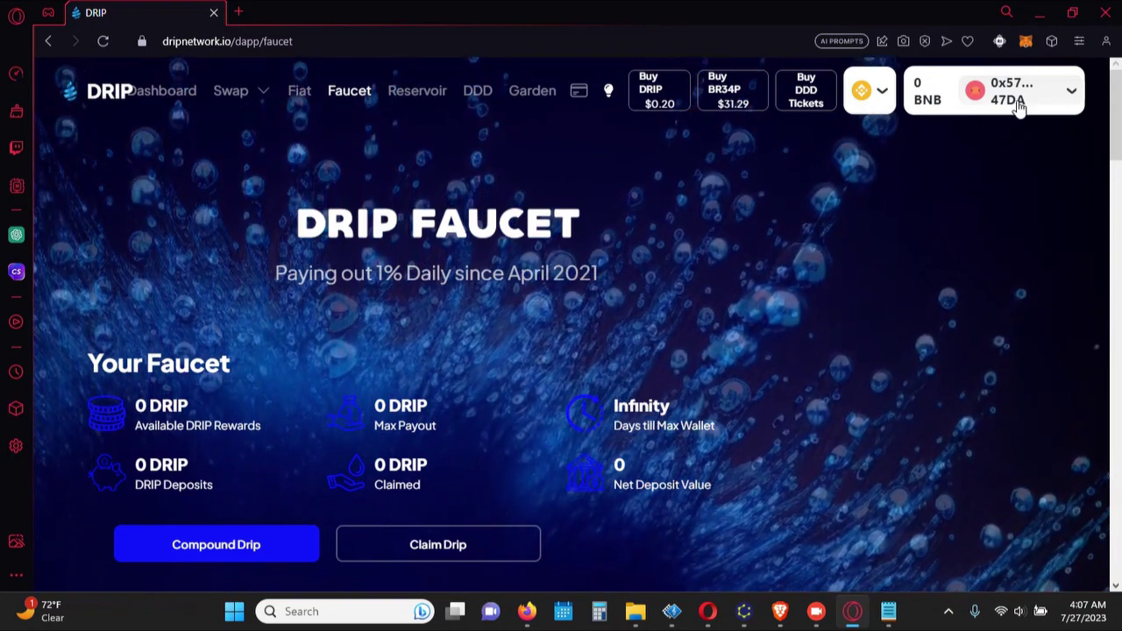
# Step: Disconnect the Account2 session through the DRIP site's account dialog, and connect again with MetaMask
pyautogui.click(1017, 101)
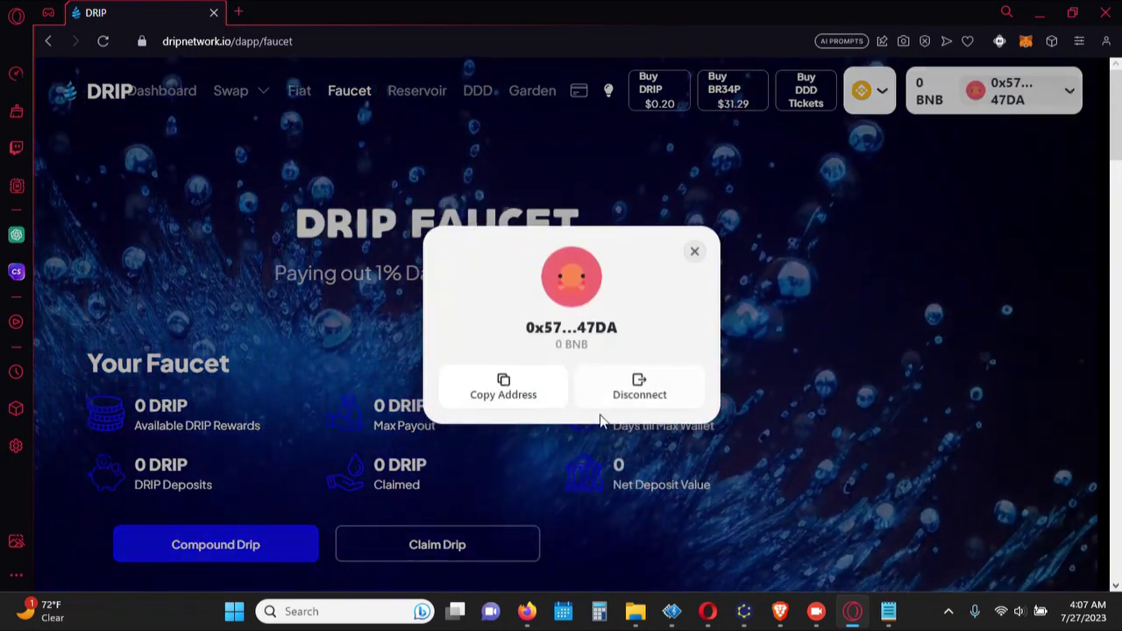
pyautogui.click(641, 386)
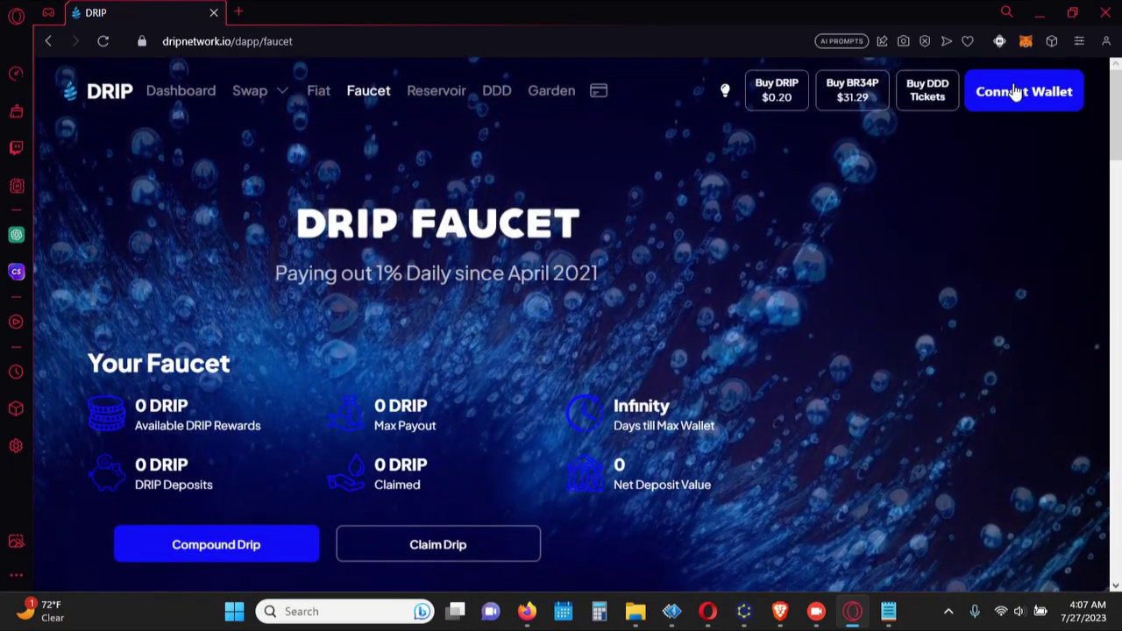
pyautogui.click(1014, 93)
pyautogui.click(347, 215)
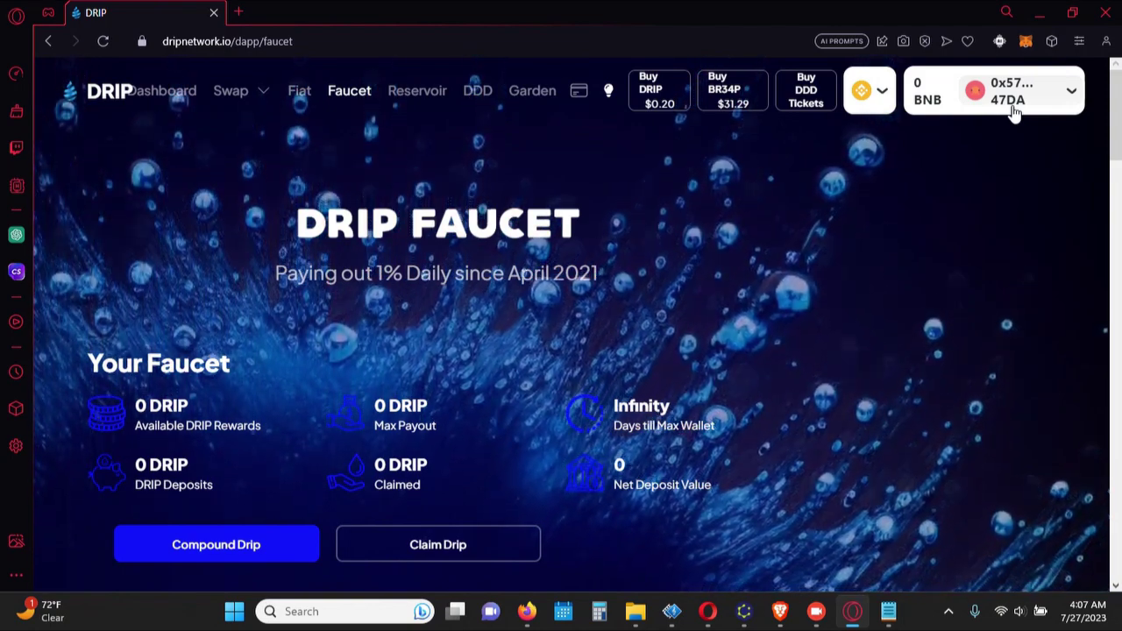
# Step: Switch from Account2 to Account 1 among MetaMask's accounts connected to dripnetwork.io, and reload the Faucet page
pyautogui.click(1027, 42)
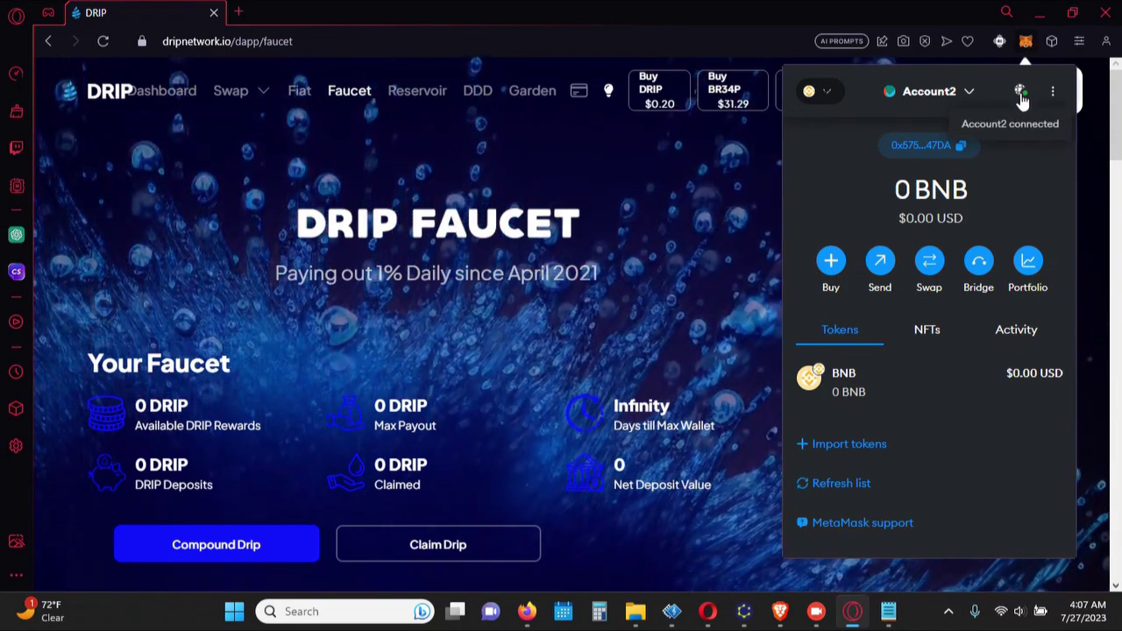
pyautogui.click(1020, 94)
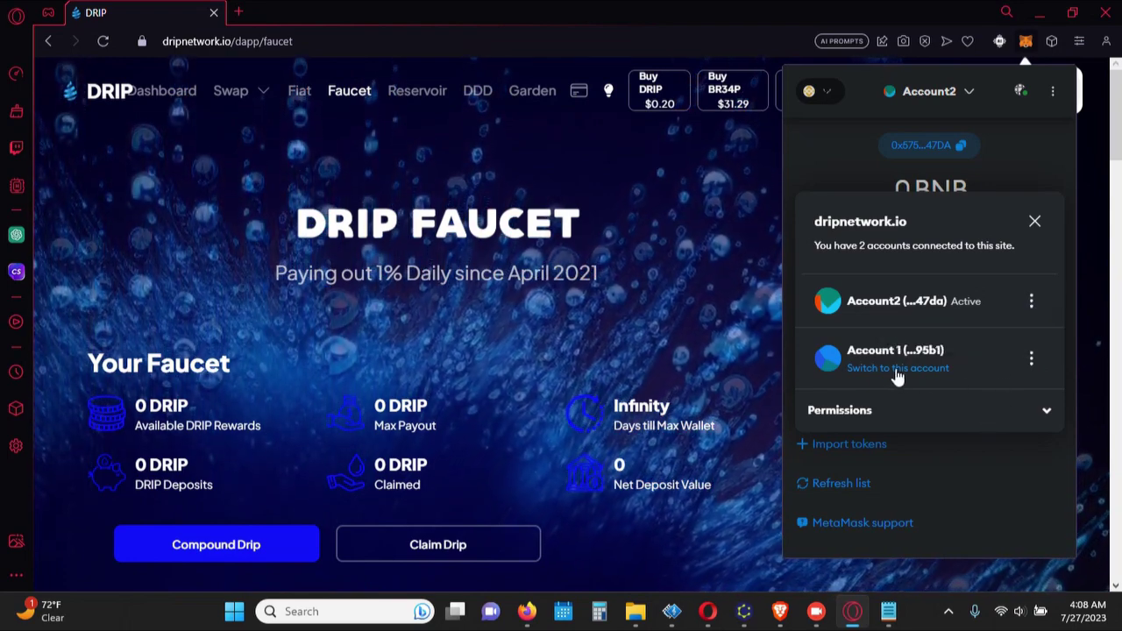
pyautogui.click(894, 367)
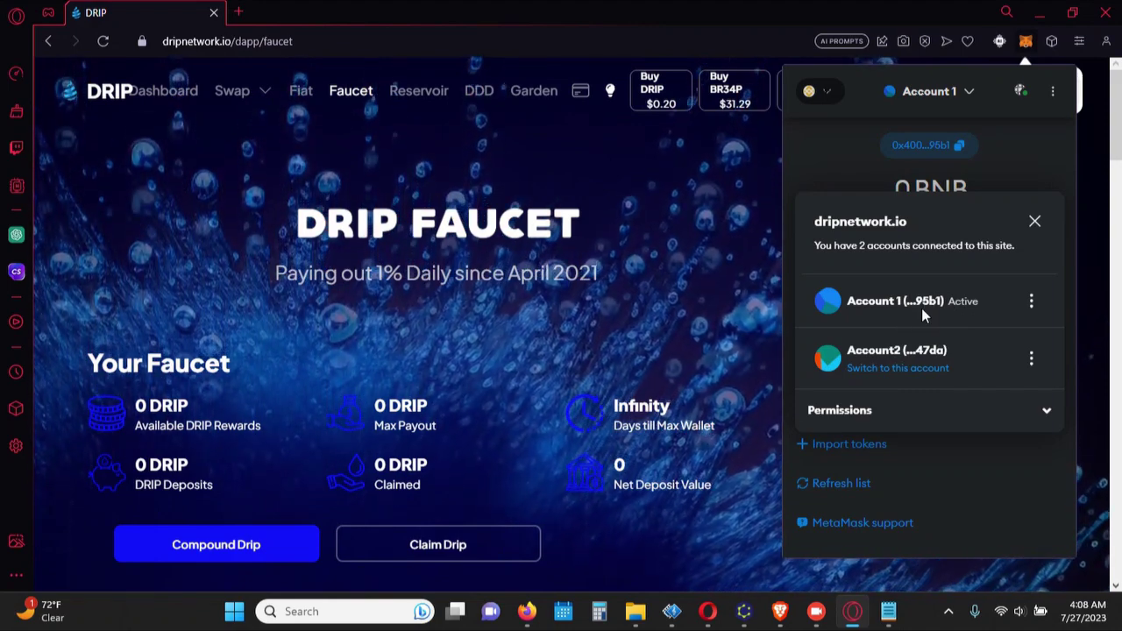
pyautogui.click(726, 303)
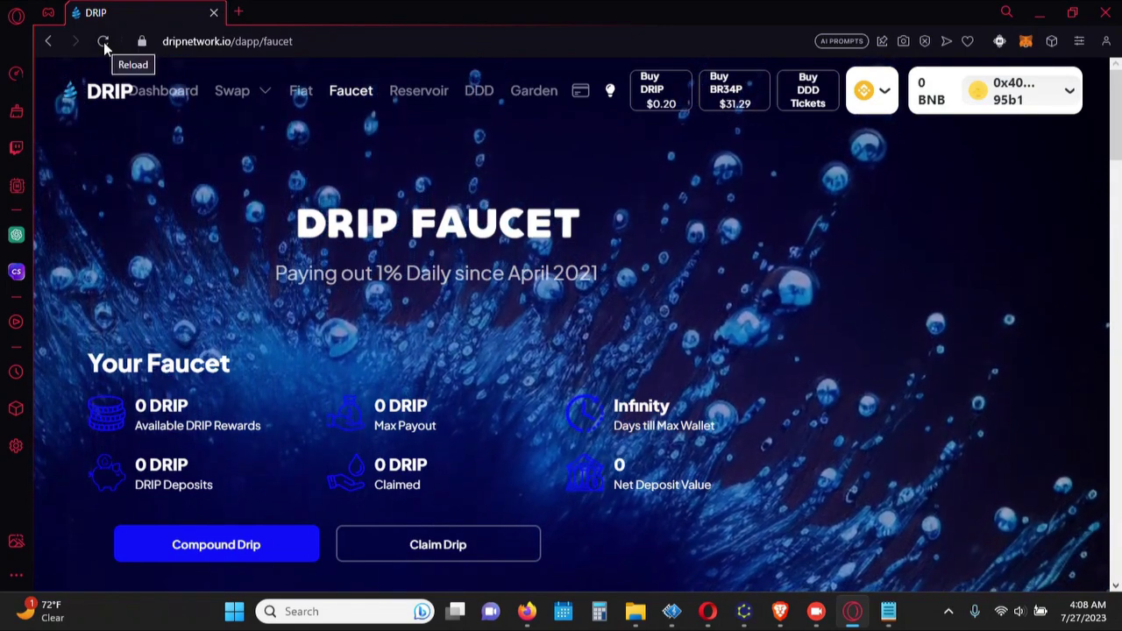
pyautogui.click(103, 42)
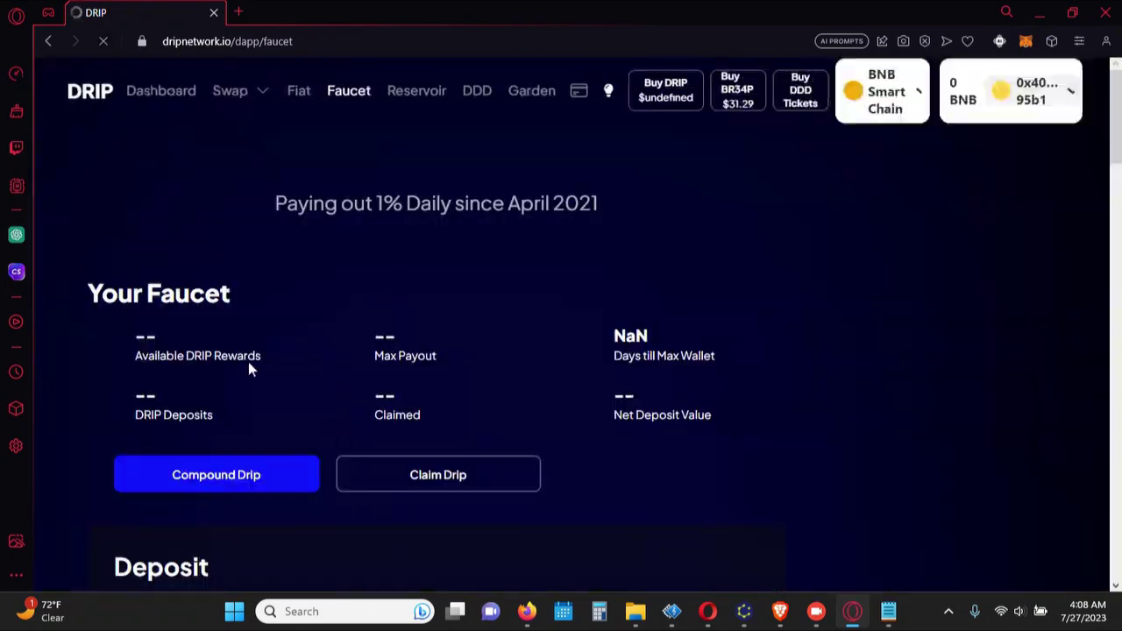
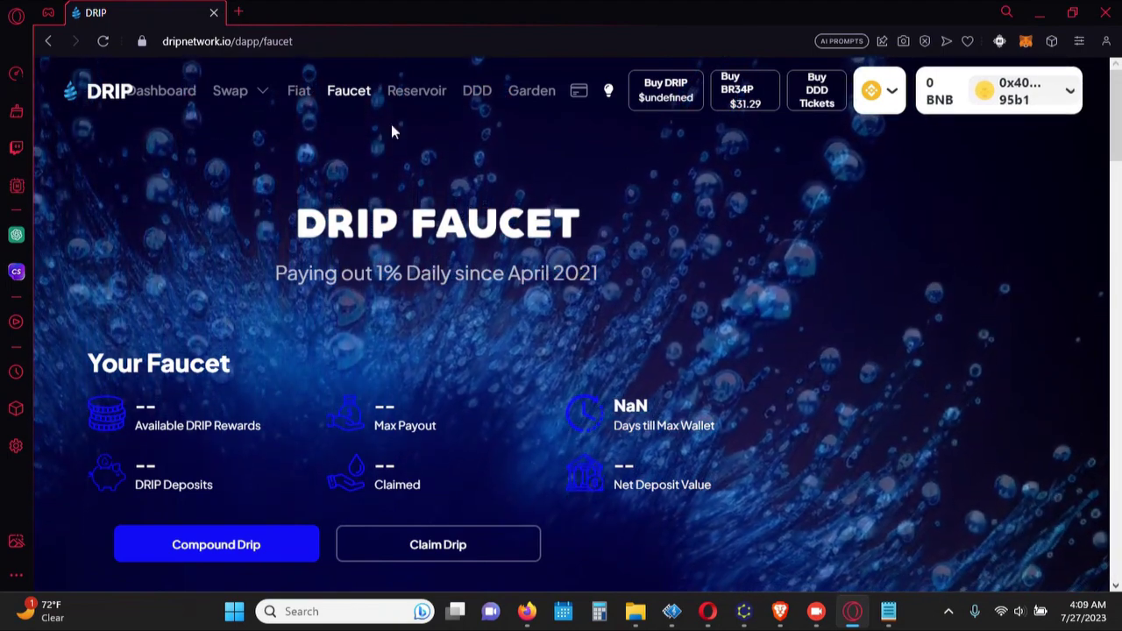
# Step: Disconnect both Account 1 and Account2 from dripnetwork.io in MetaMask's connected-accounts settings for the site, and close the wallet
pyautogui.click(1025, 42)
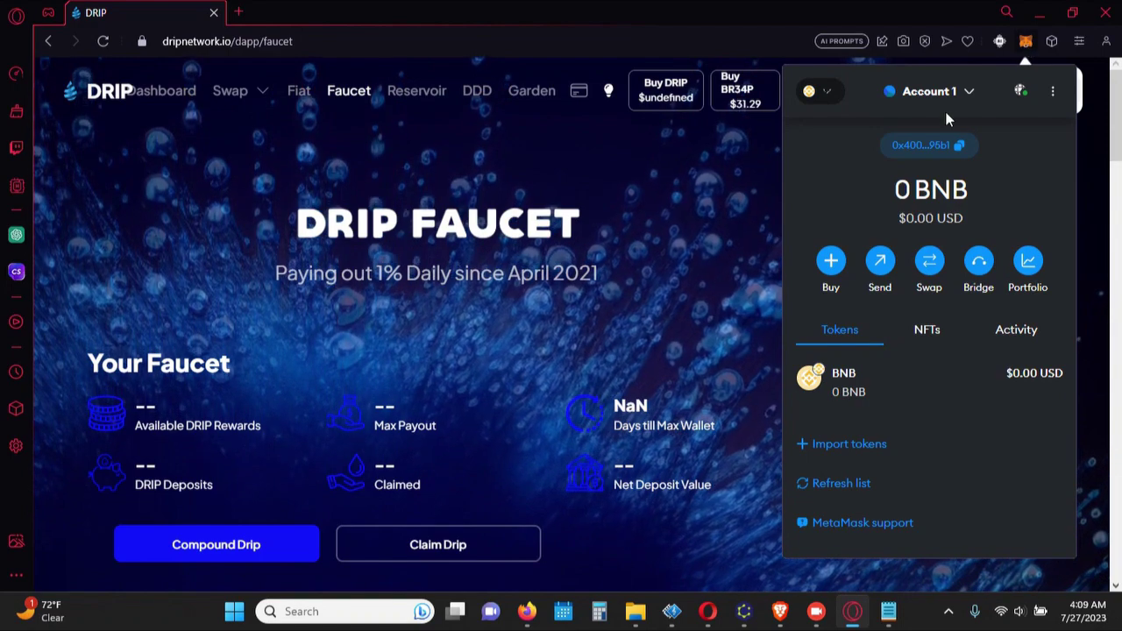
pyautogui.click(1021, 93)
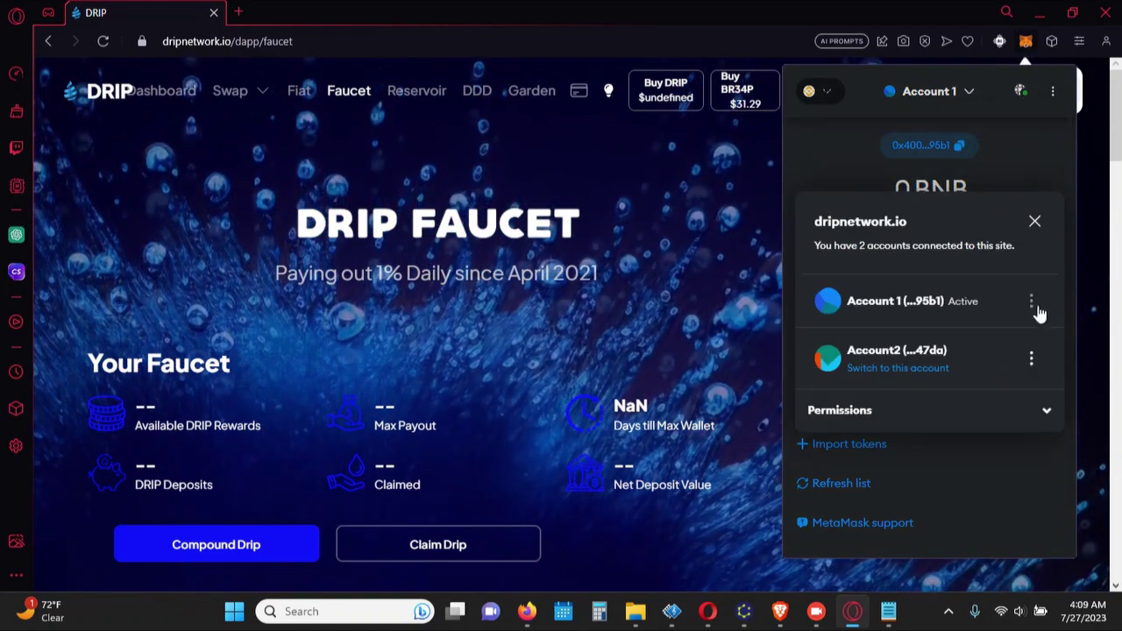
pyautogui.click(1032, 302)
pyautogui.click(991, 340)
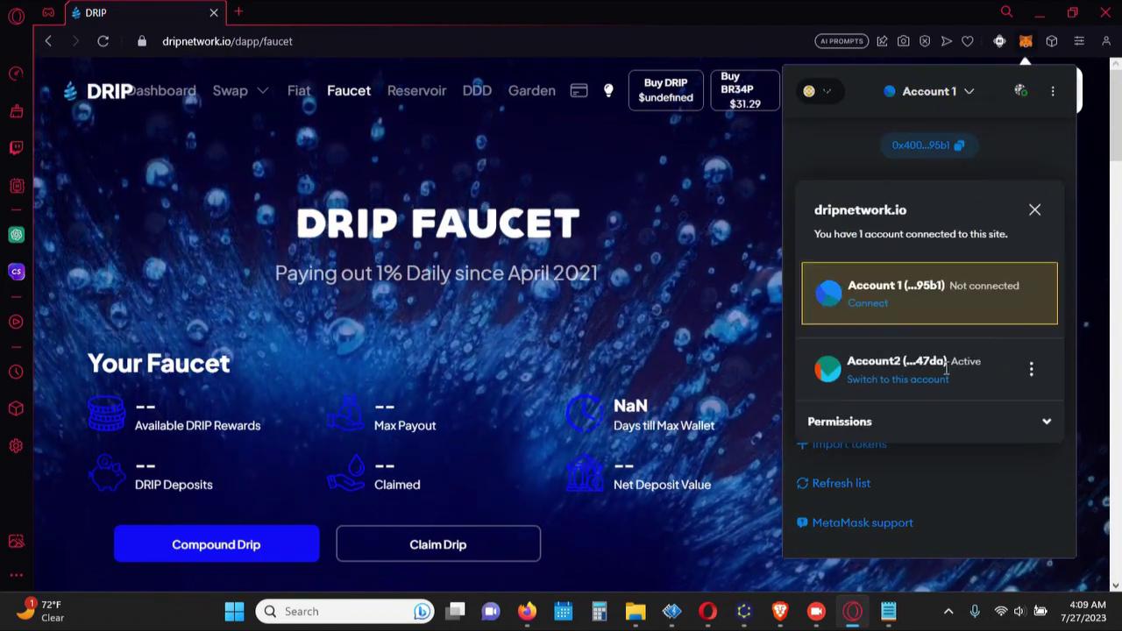
pyautogui.click(1031, 369)
pyautogui.click(988, 401)
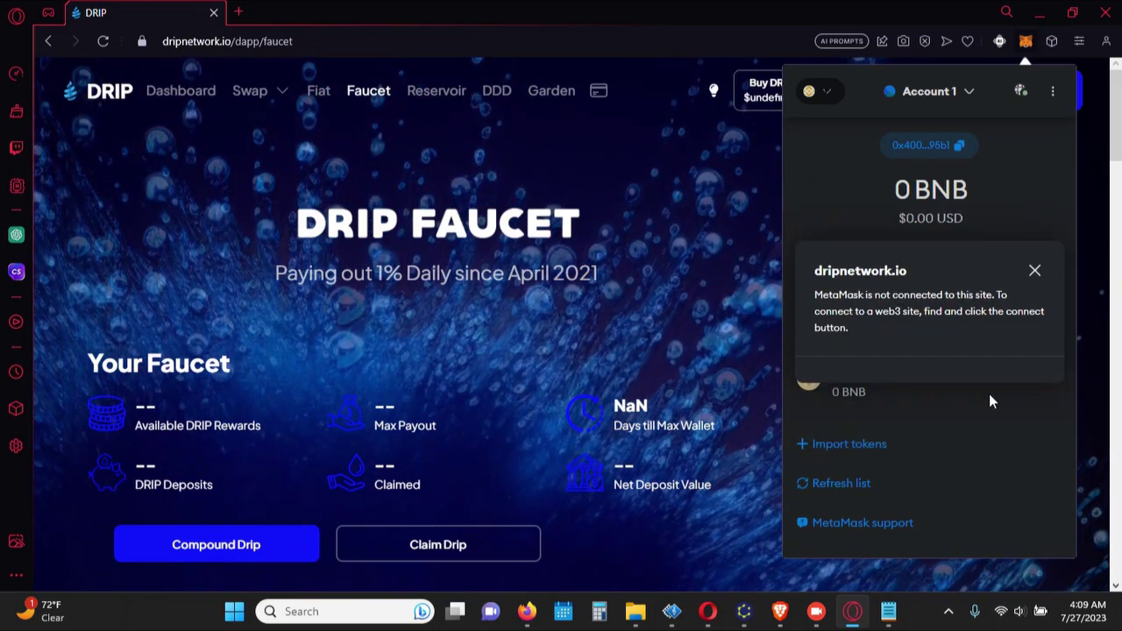
pyautogui.click(714, 256)
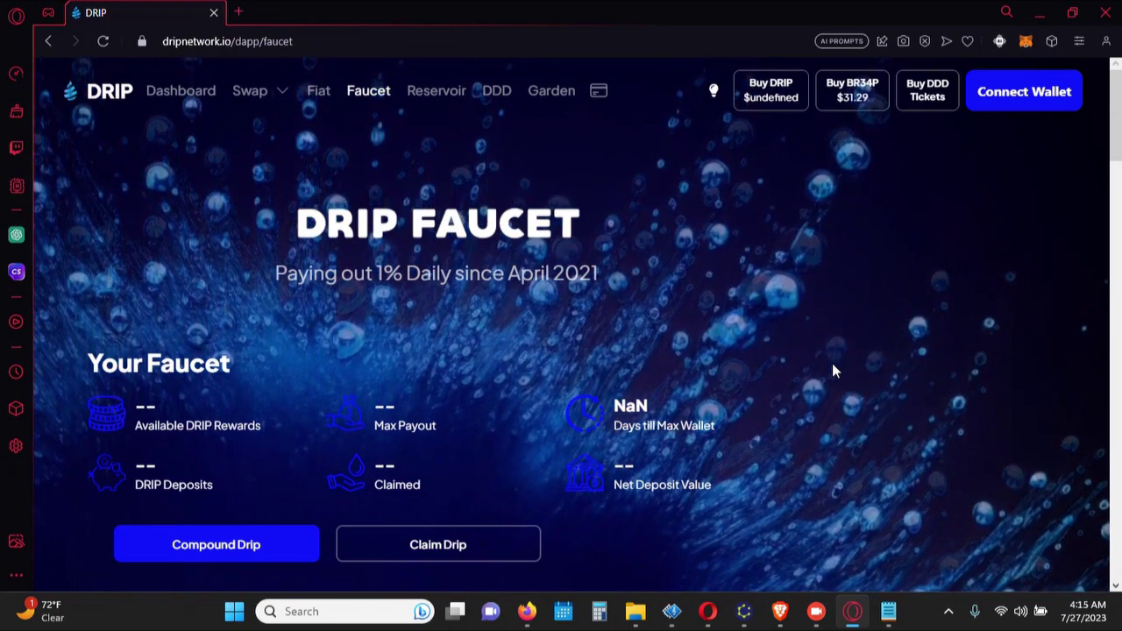
# Step: Open the MetaMask wallet, select the DRIP contract address in the Notepad contract addresses file, and return to the wallet
pyautogui.click(1026, 42)
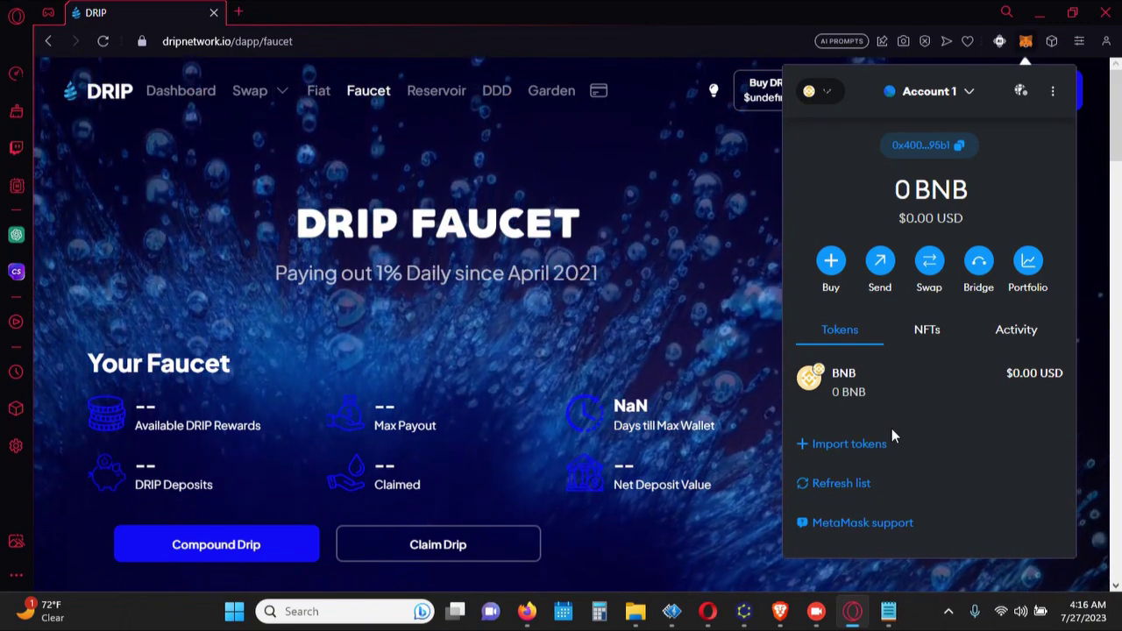
pyautogui.click(889, 612)
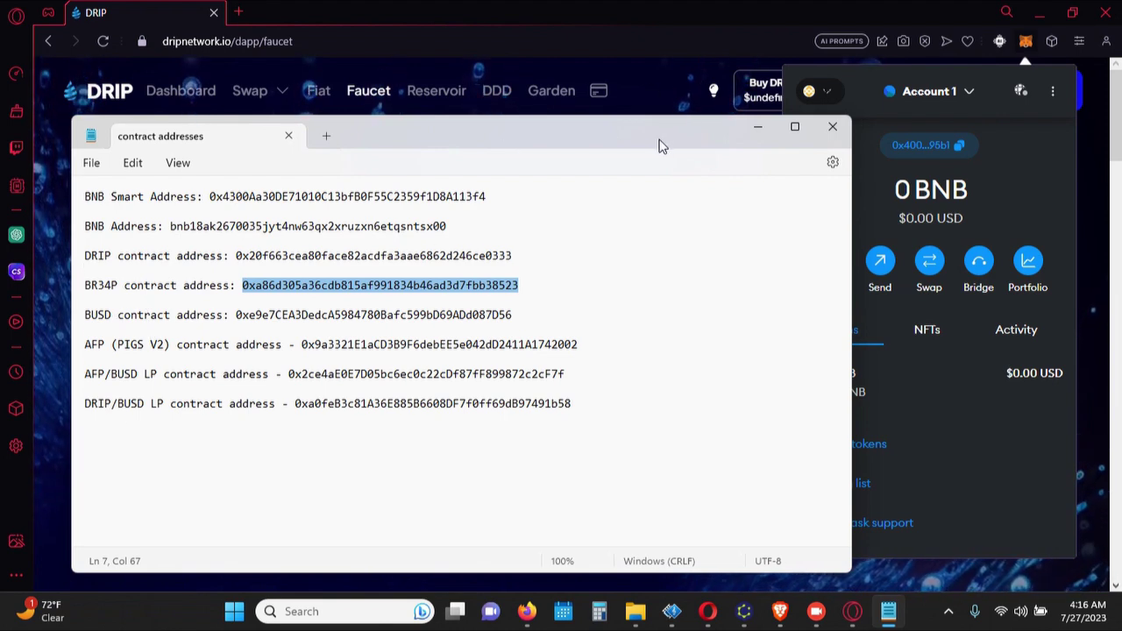
pyautogui.moveTo(649, 142); pyautogui.dragTo(628, 131)
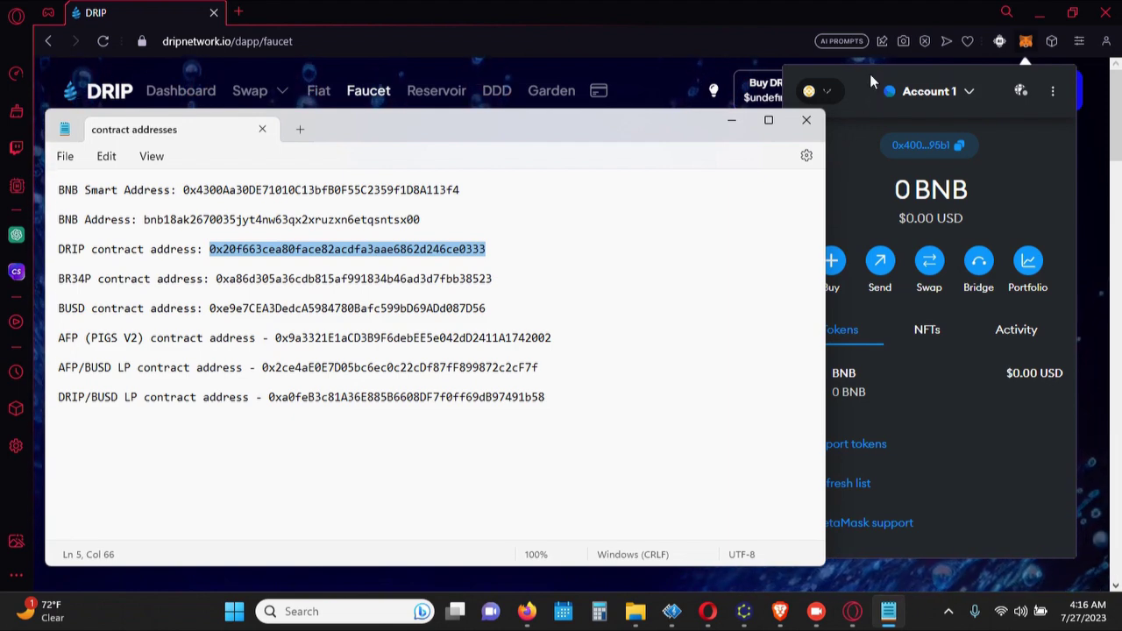
pyautogui.hotkey('alt', 'Tab')
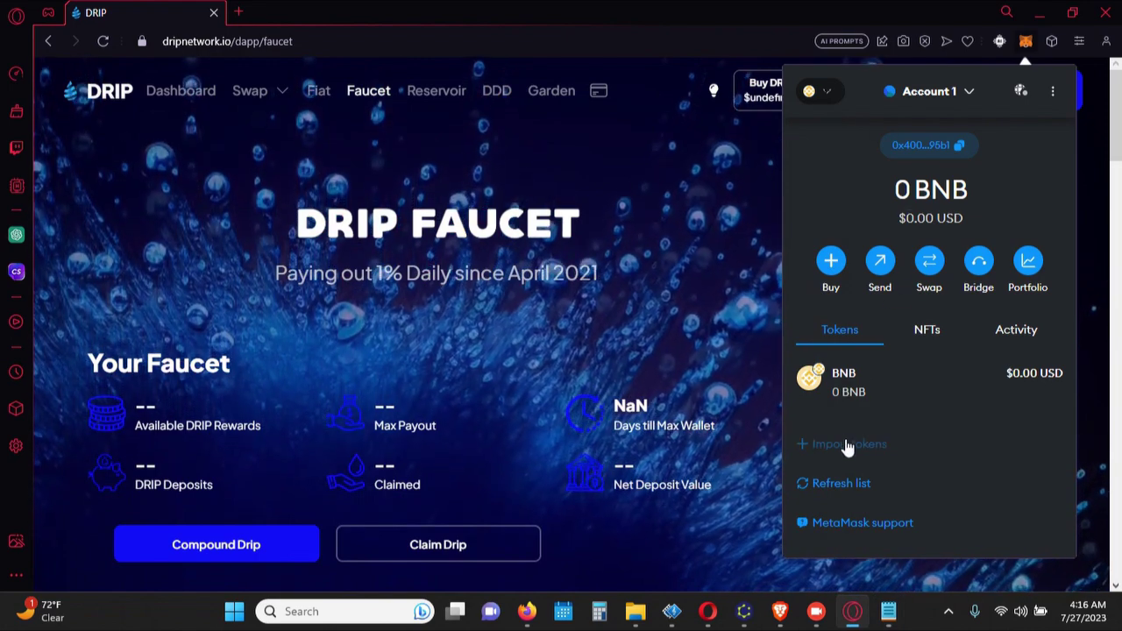
# Step: Start a custom token import in MetaMask and paste in the DRIP contract address copied from the Notepad file
pyautogui.click(847, 449)
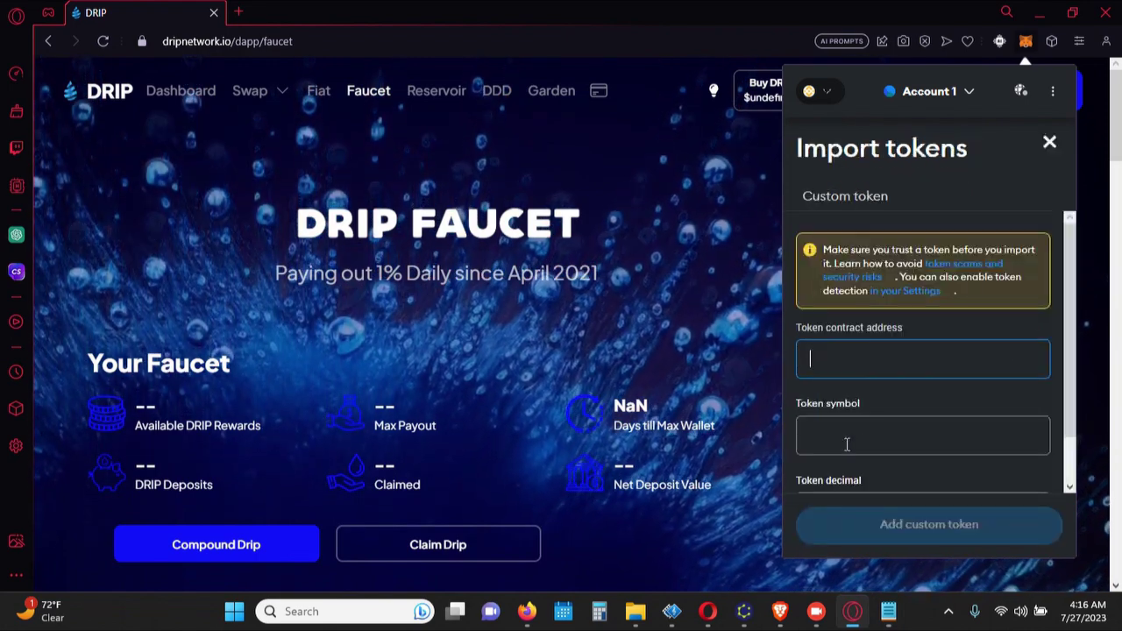
pyautogui.hotkey('alt', 'Tab')
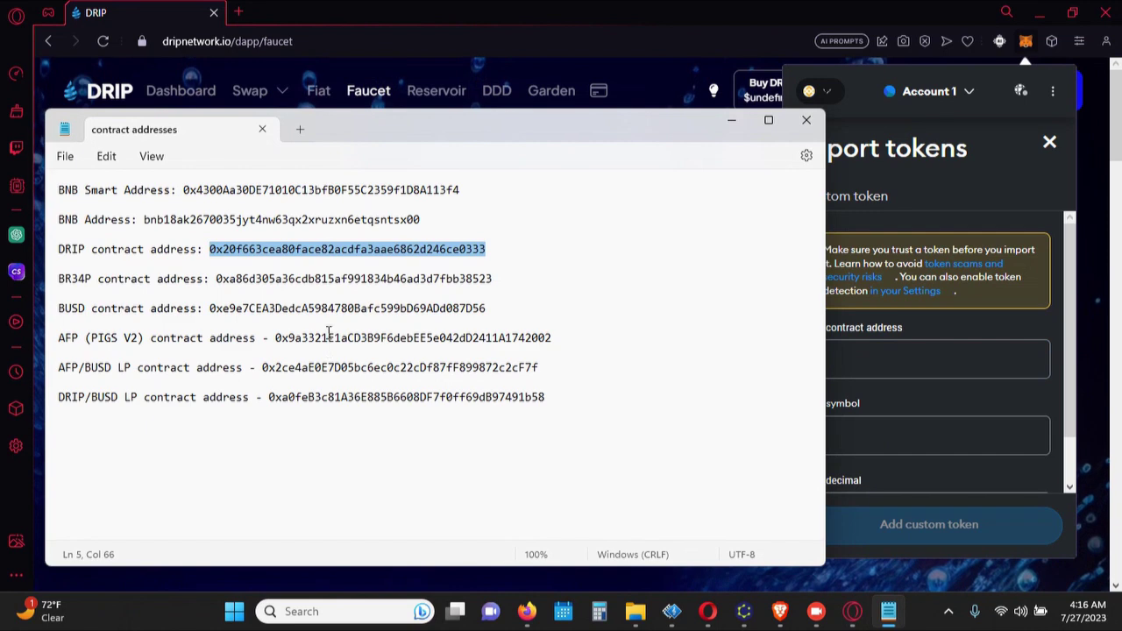
pyautogui.rightClick(322, 254)
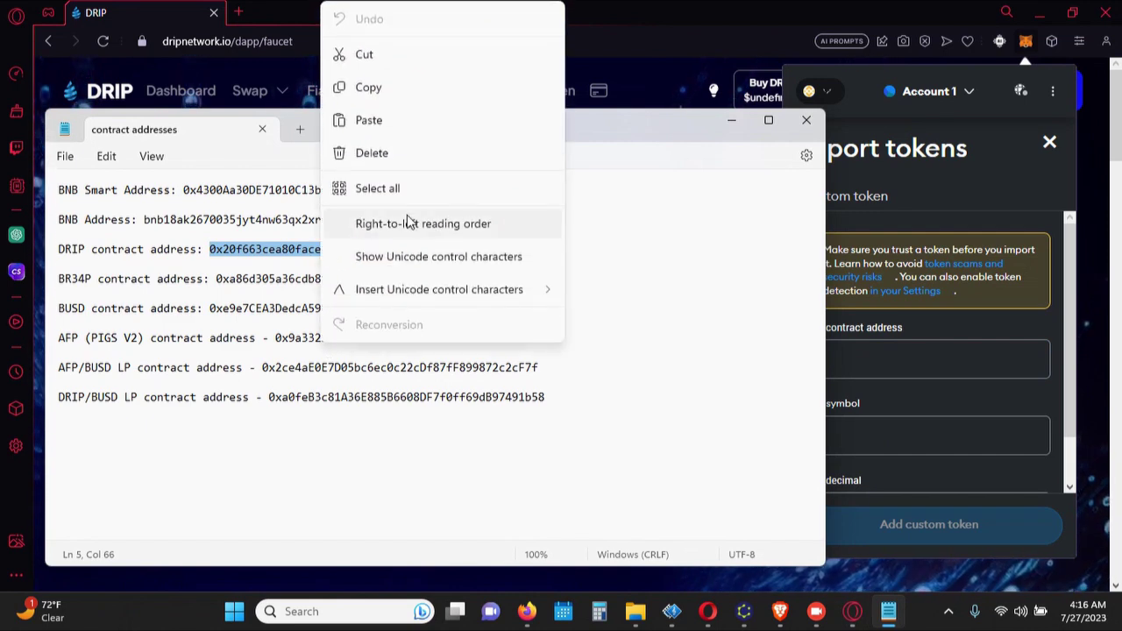
pyautogui.click(368, 87)
pyautogui.click(921, 362)
pyautogui.rightClick(871, 356)
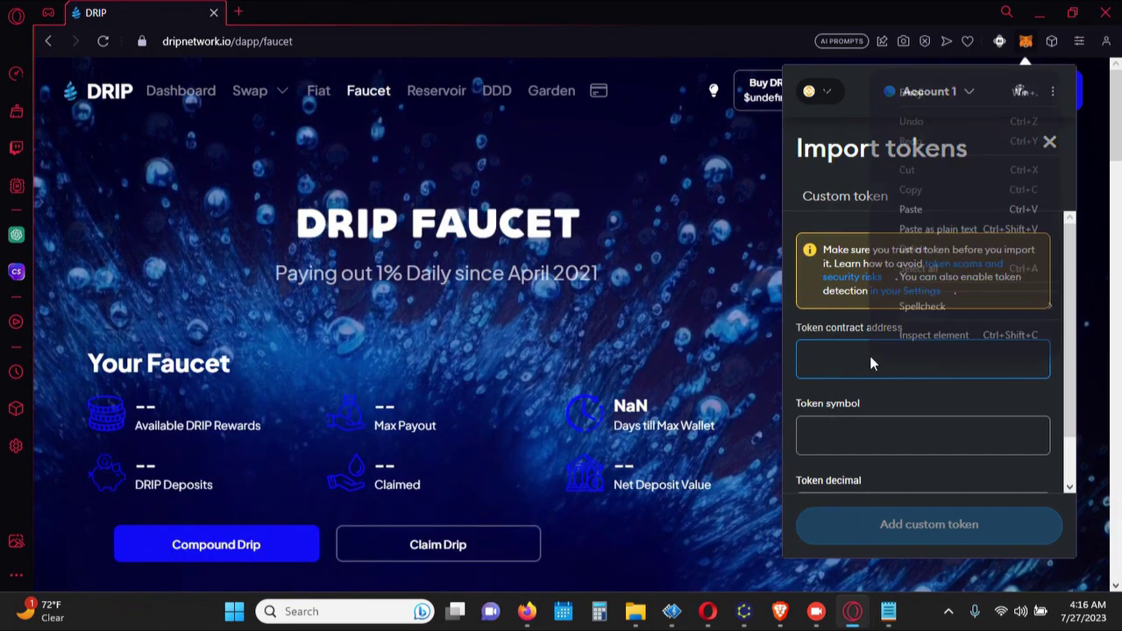
pyautogui.click(912, 211)
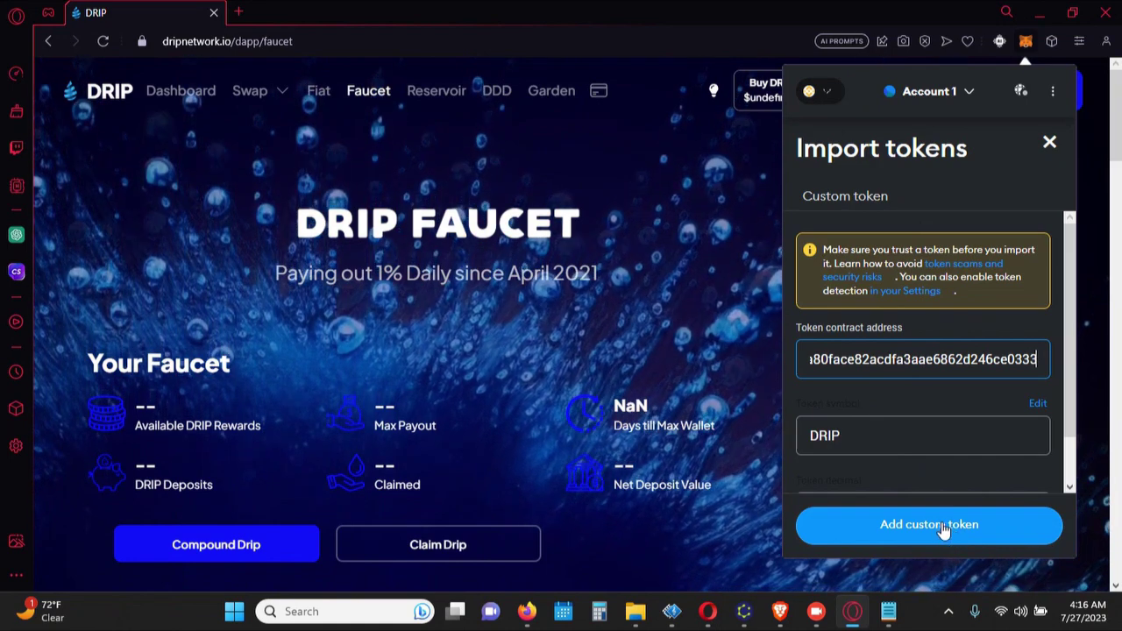
# Step: Add DRIP as a custom token, confirm its import into Account 1, and return to the wallet's token list
pyautogui.click(943, 531)
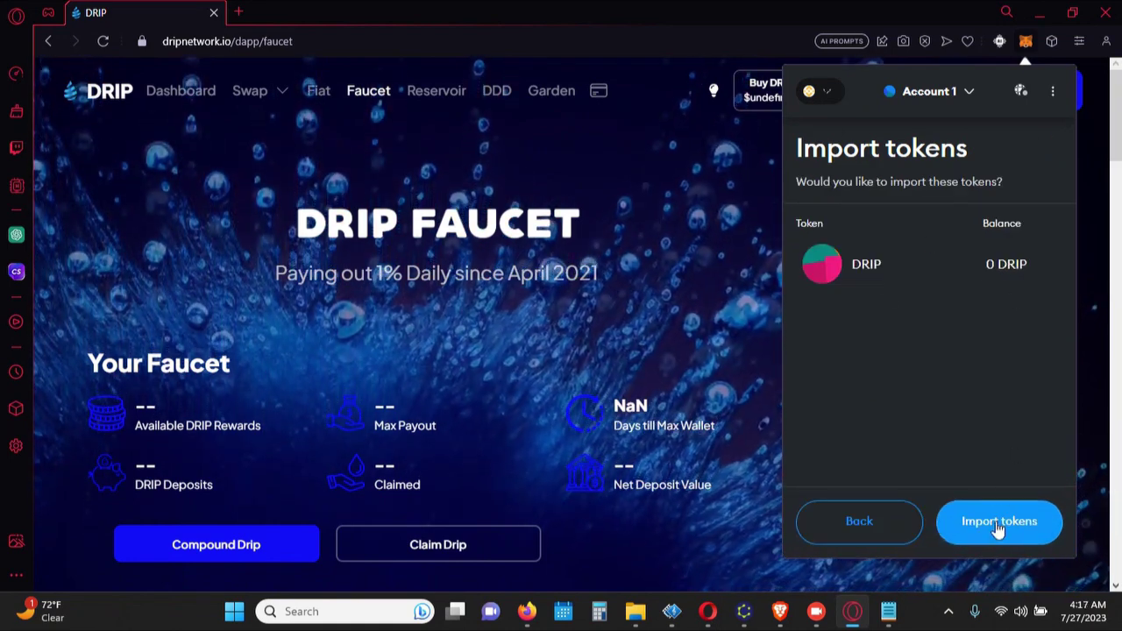
pyautogui.click(996, 523)
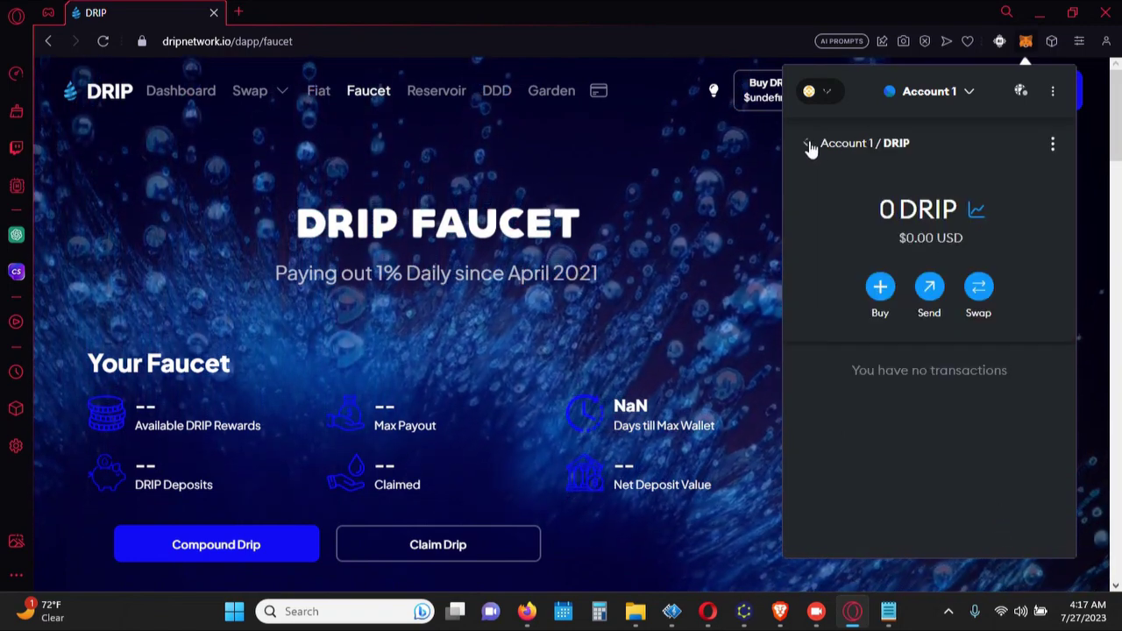
pyautogui.click(807, 144)
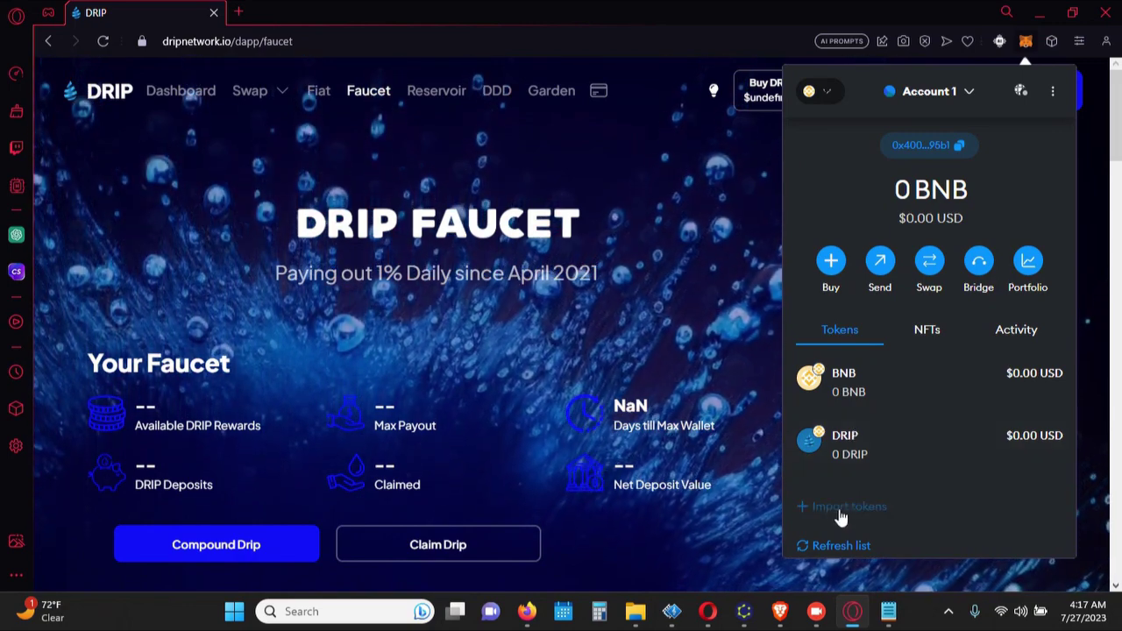
# Step: Start another custom token import and paste in the BR34P contract address copied from the Notepad contract addresses file
pyautogui.click(842, 515)
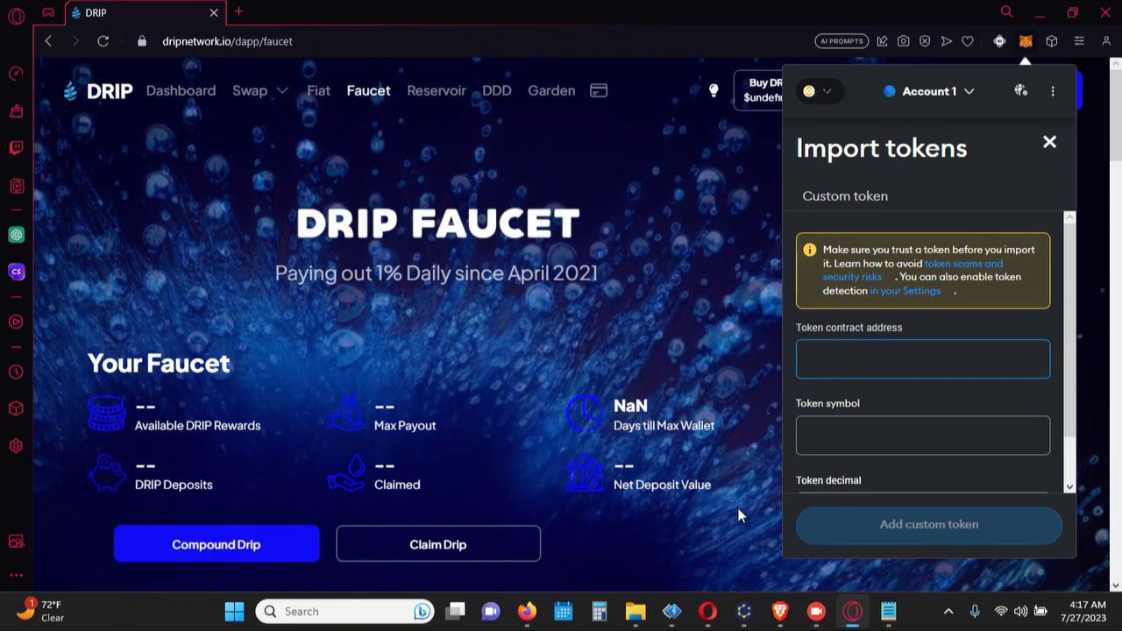
pyautogui.hotkey('alt', 'Tab')
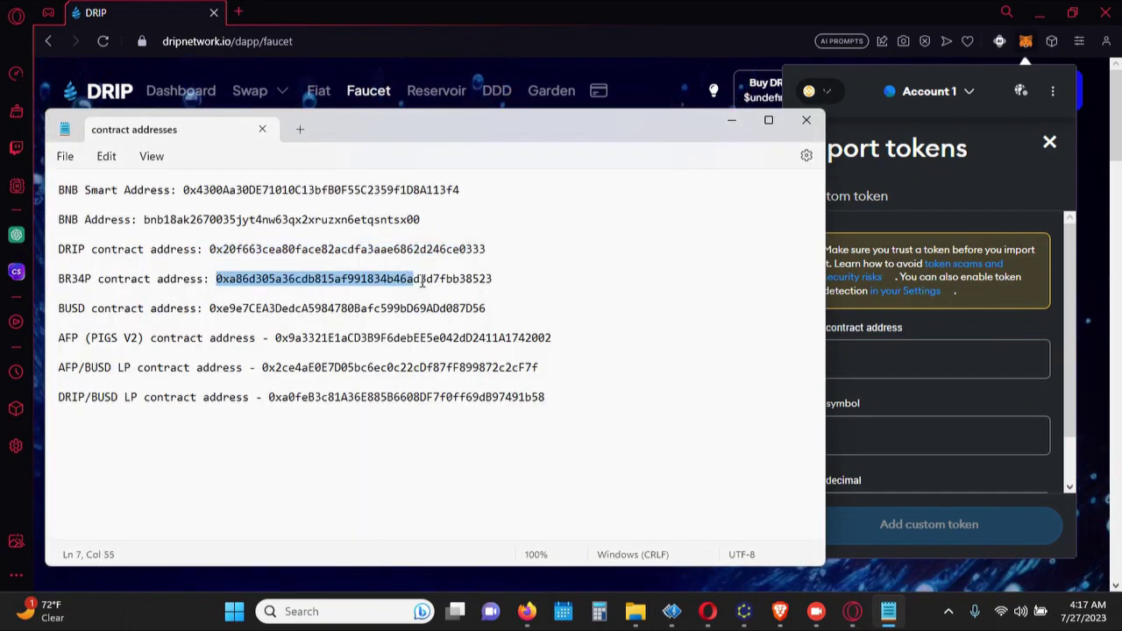
pyautogui.rightClick(489, 282)
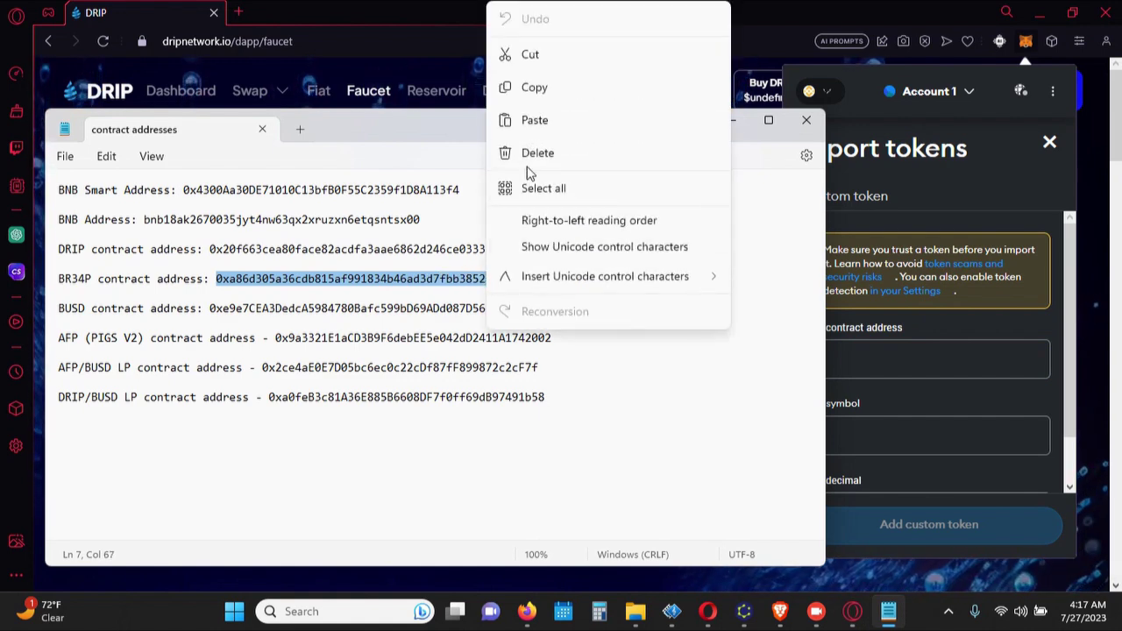
pyautogui.click(535, 88)
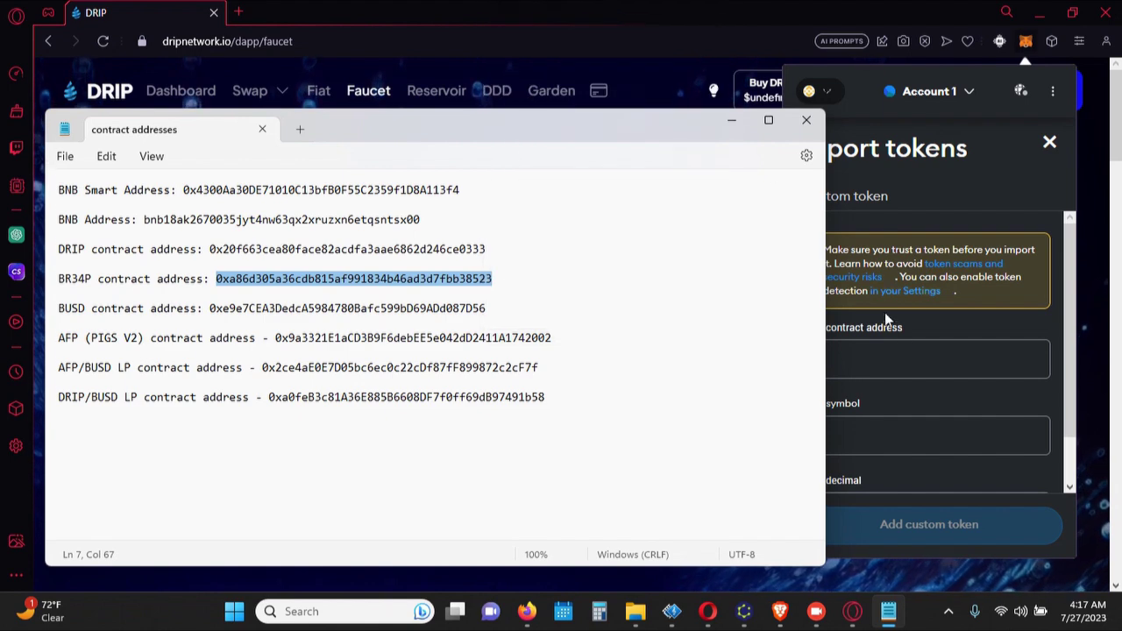
pyautogui.click(883, 374)
pyautogui.rightClick(841, 355)
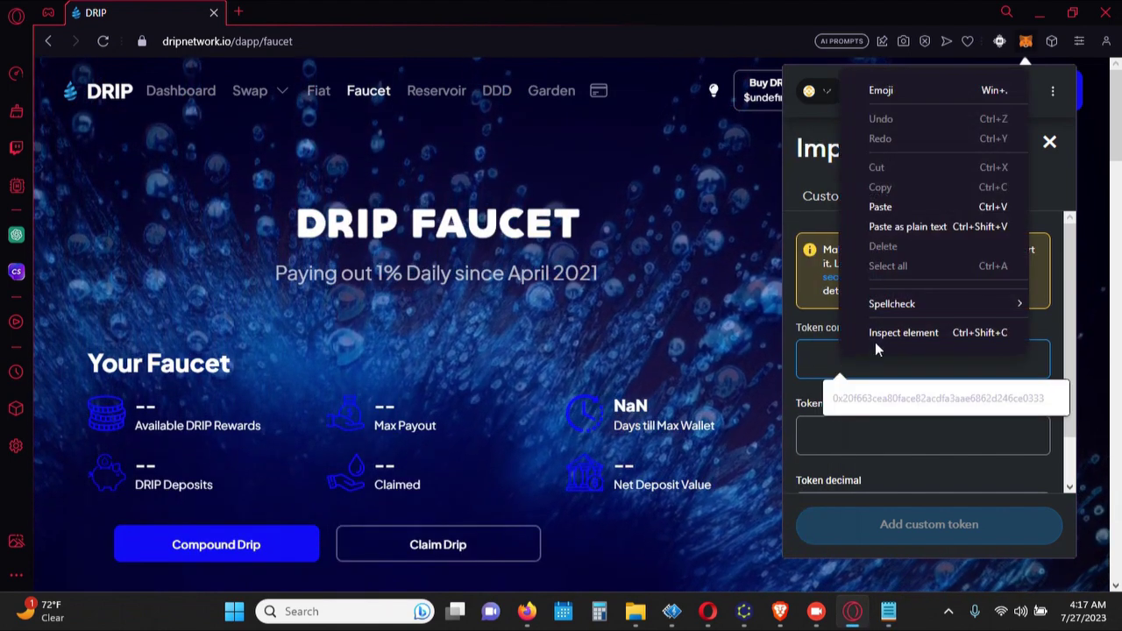
pyautogui.click(881, 207)
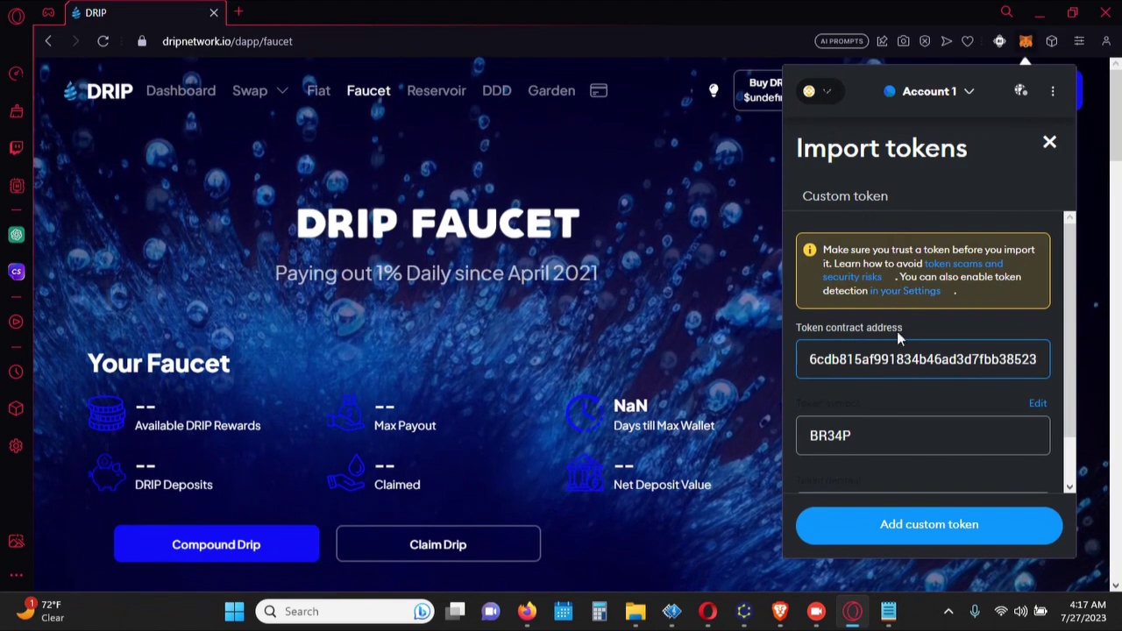
# Step: Add and import BR34P as a custom token into Account 1, and review the wallet's token list
pyautogui.click(938, 526)
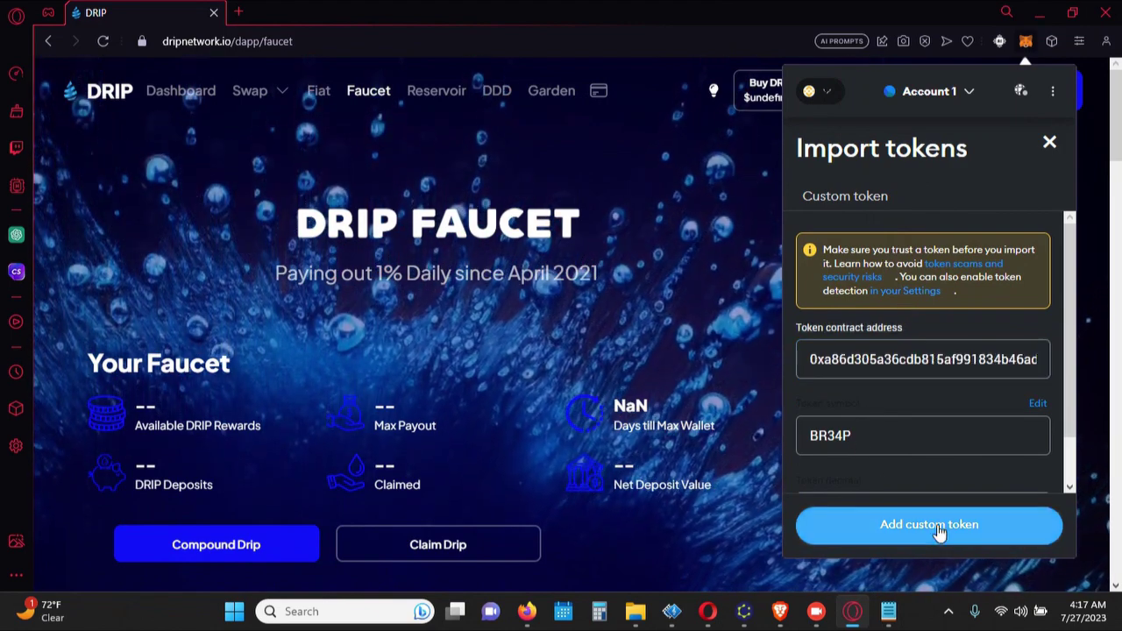
pyautogui.click(1004, 524)
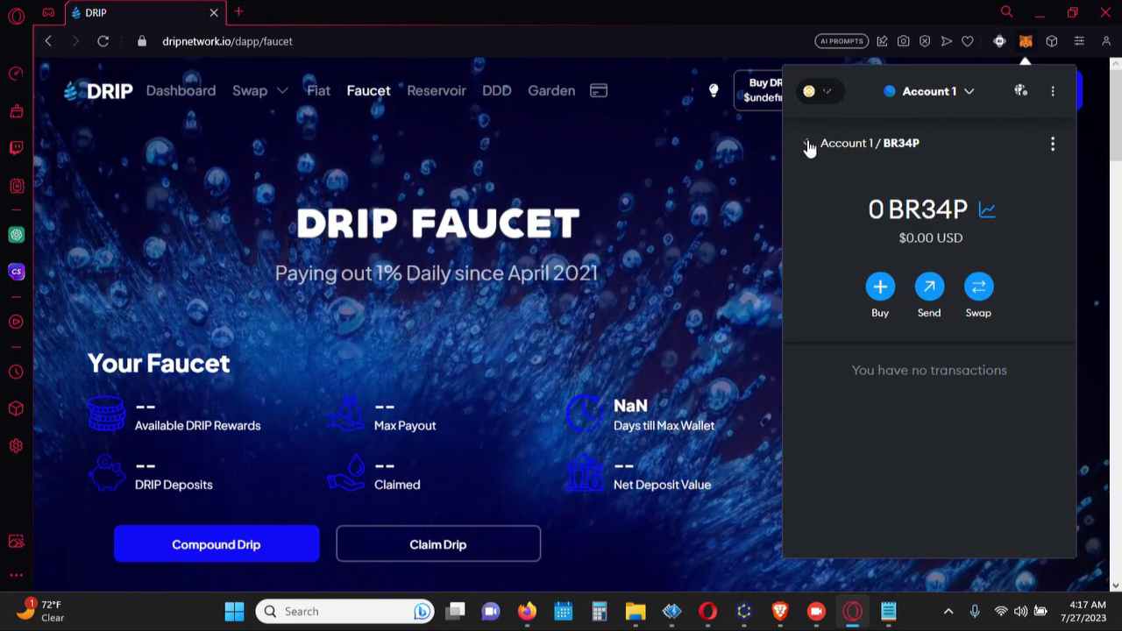
pyautogui.click(806, 142)
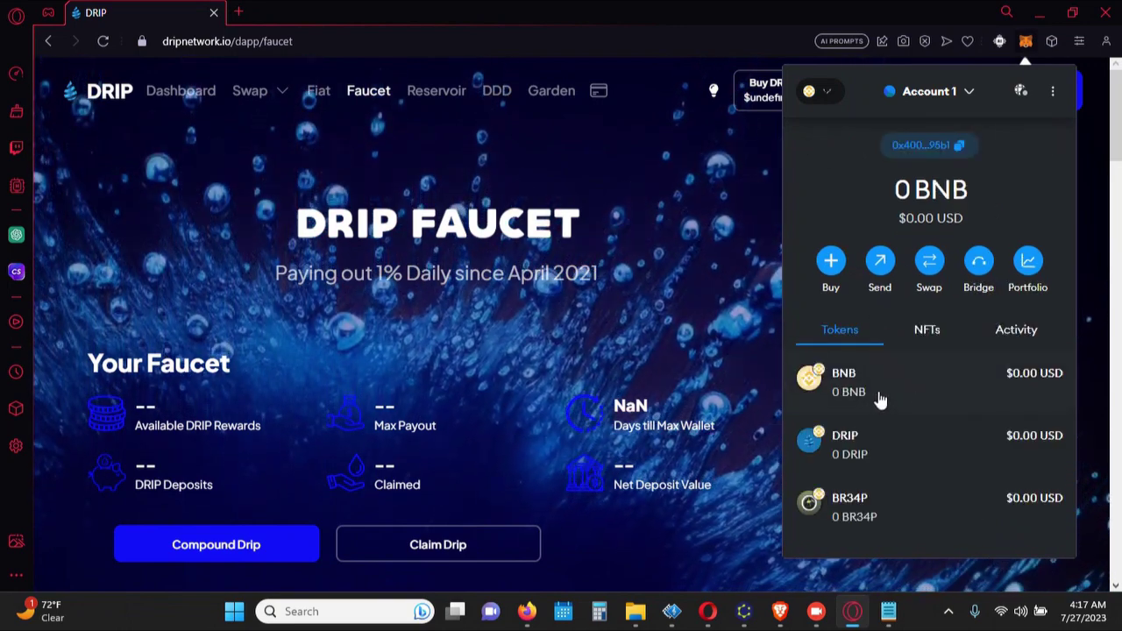
pyautogui.scroll(-2, 879, 400)
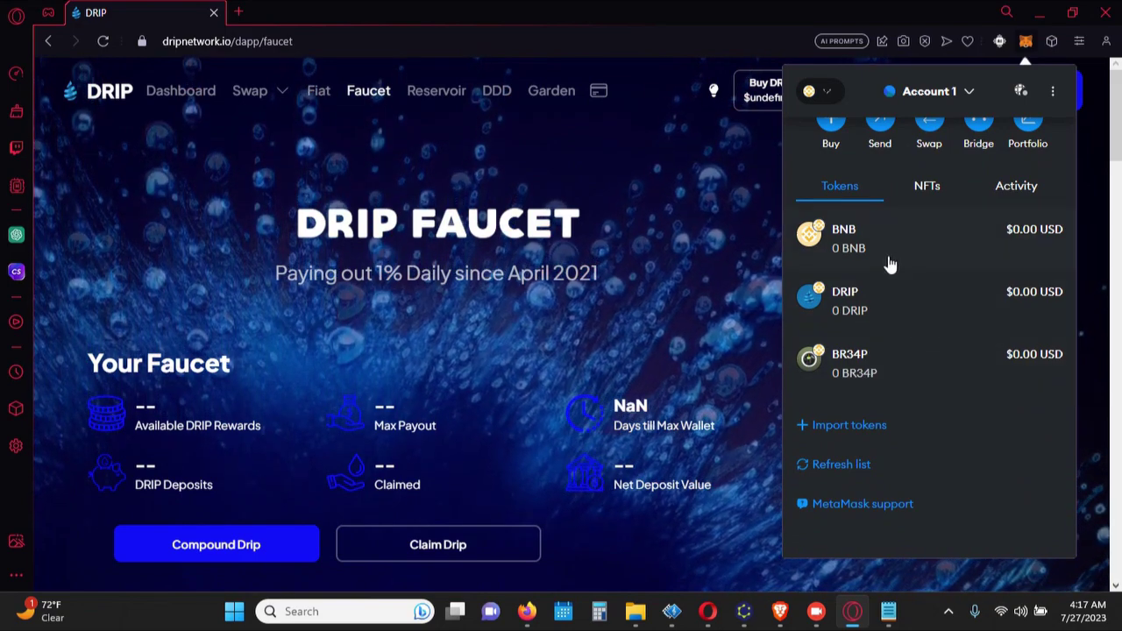
pyautogui.scroll(2, 946, 419)
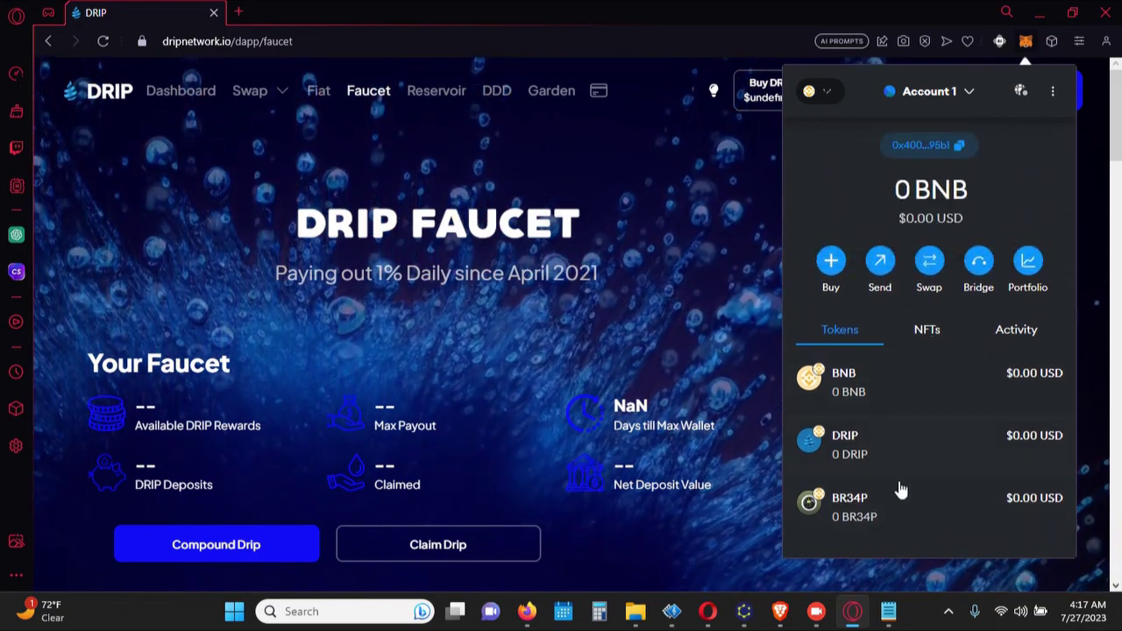